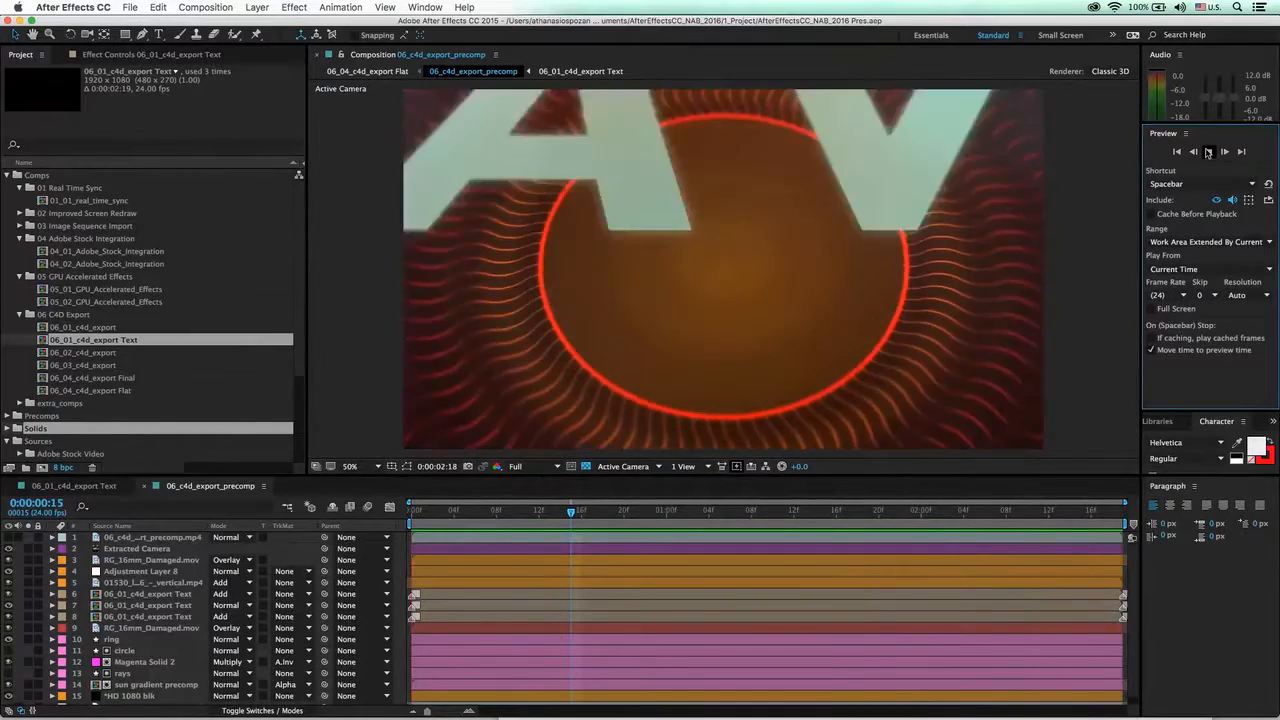
- Stop the preview and open the 06_01_c4d_export Text comp from its layer in 06_c4d_export_precomp
click(1210, 152)
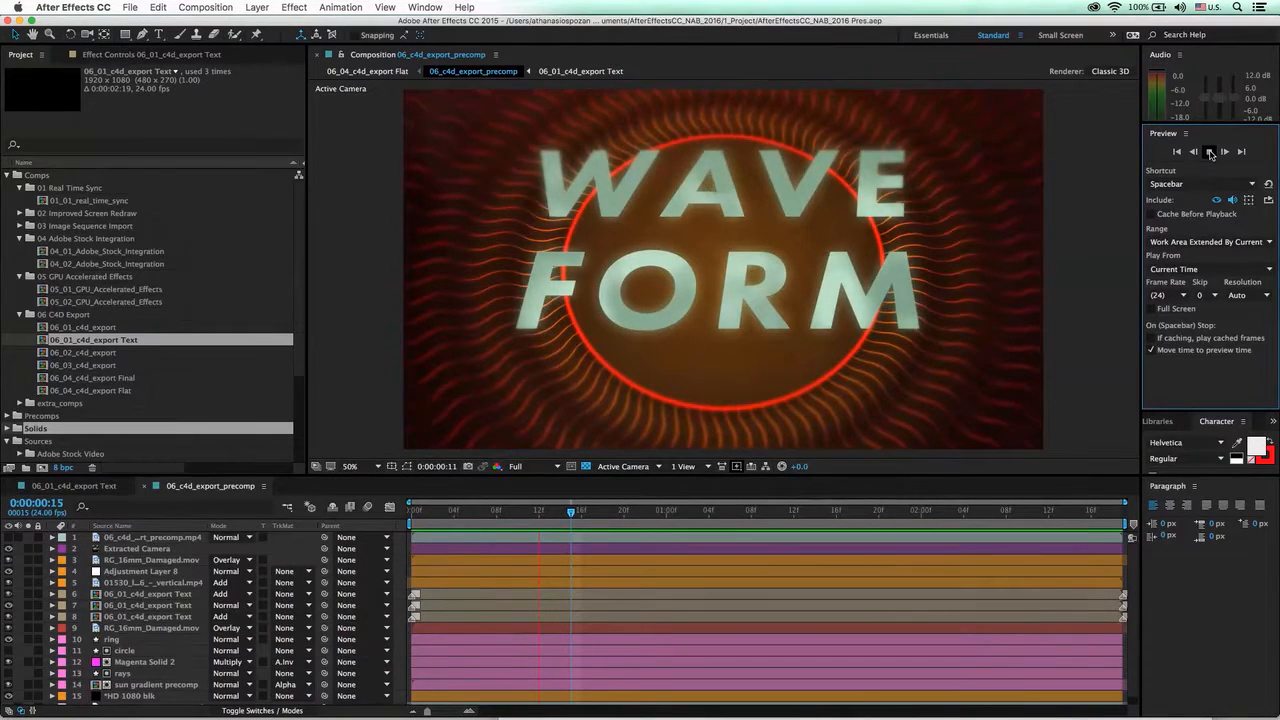
click(163, 600)
double_click(163, 600)
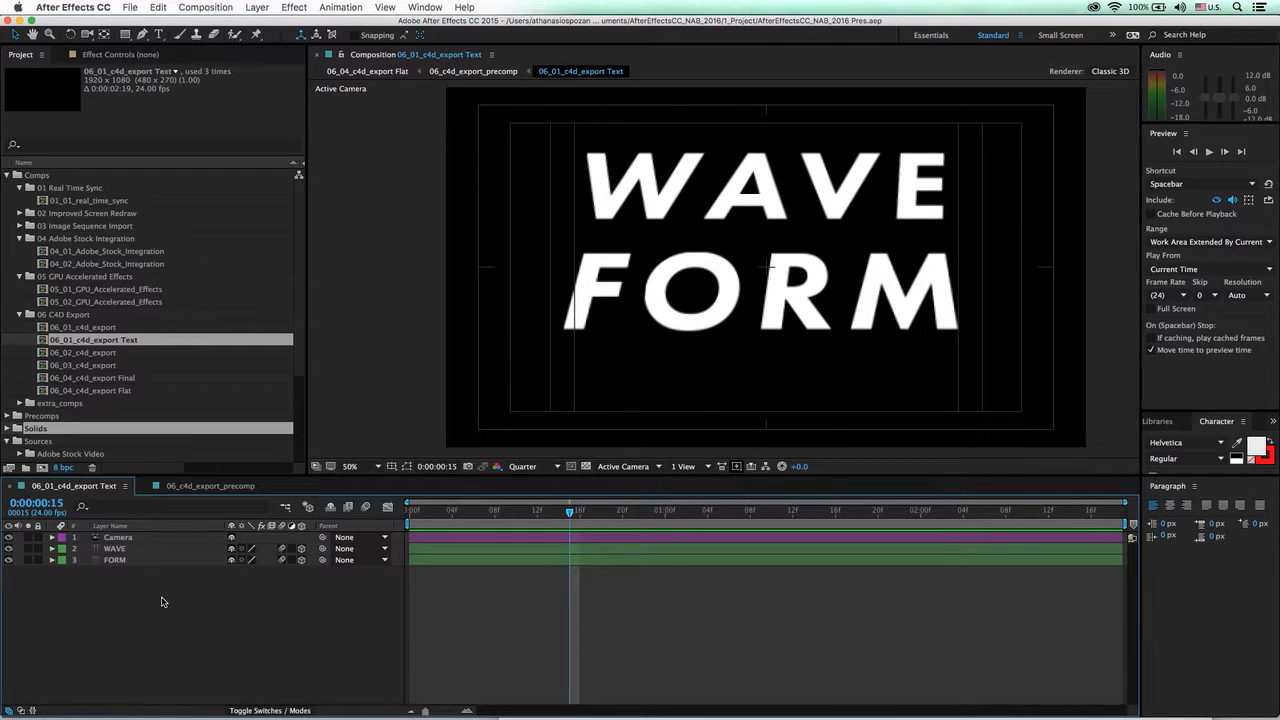
- Export the text comp to Cinema 4D with Extrude Text as Shapes, saving it as 06_01_c4d_export Text.c4d in the C4D folder
click(130, 7)
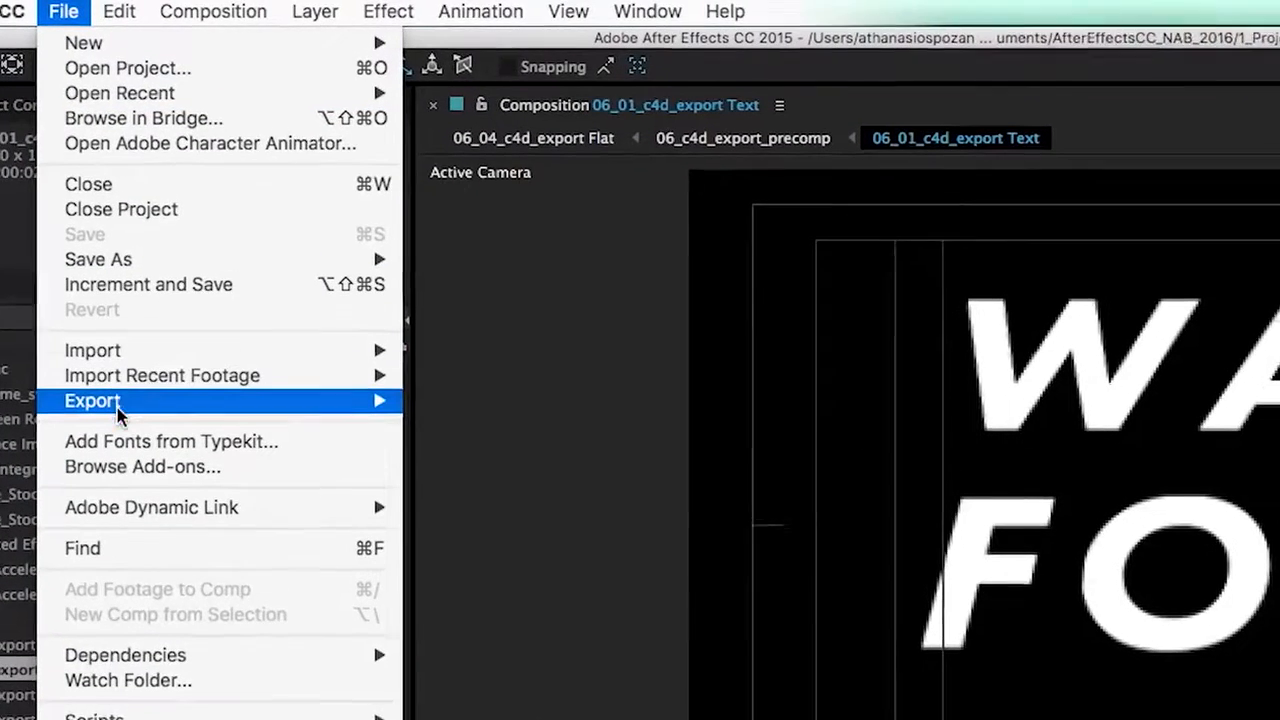
mouse_move(140, 305)
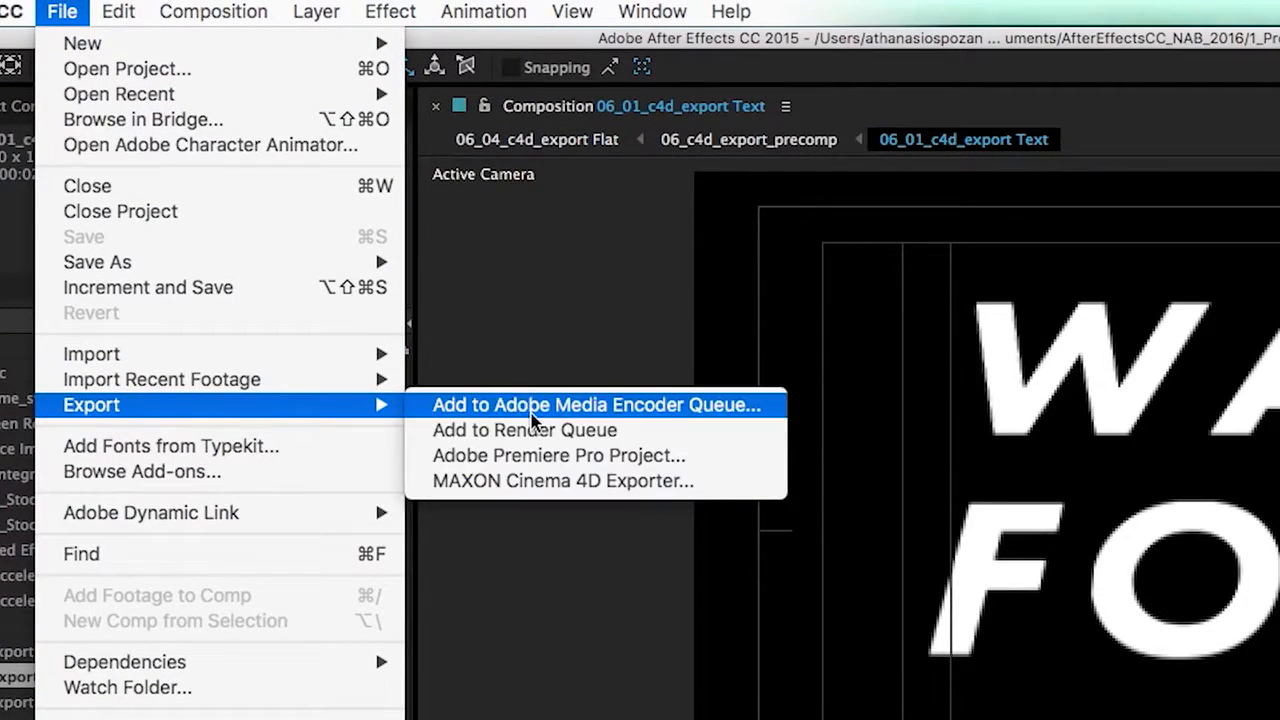
click(553, 483)
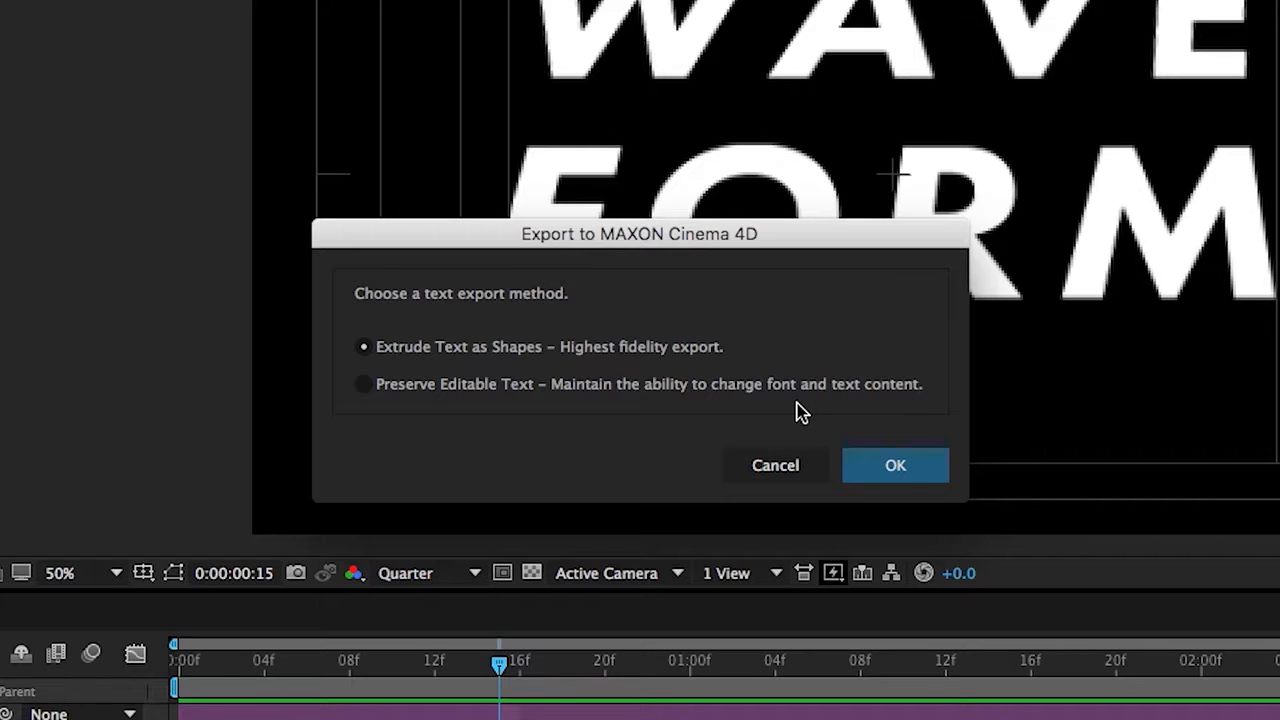
click(896, 466)
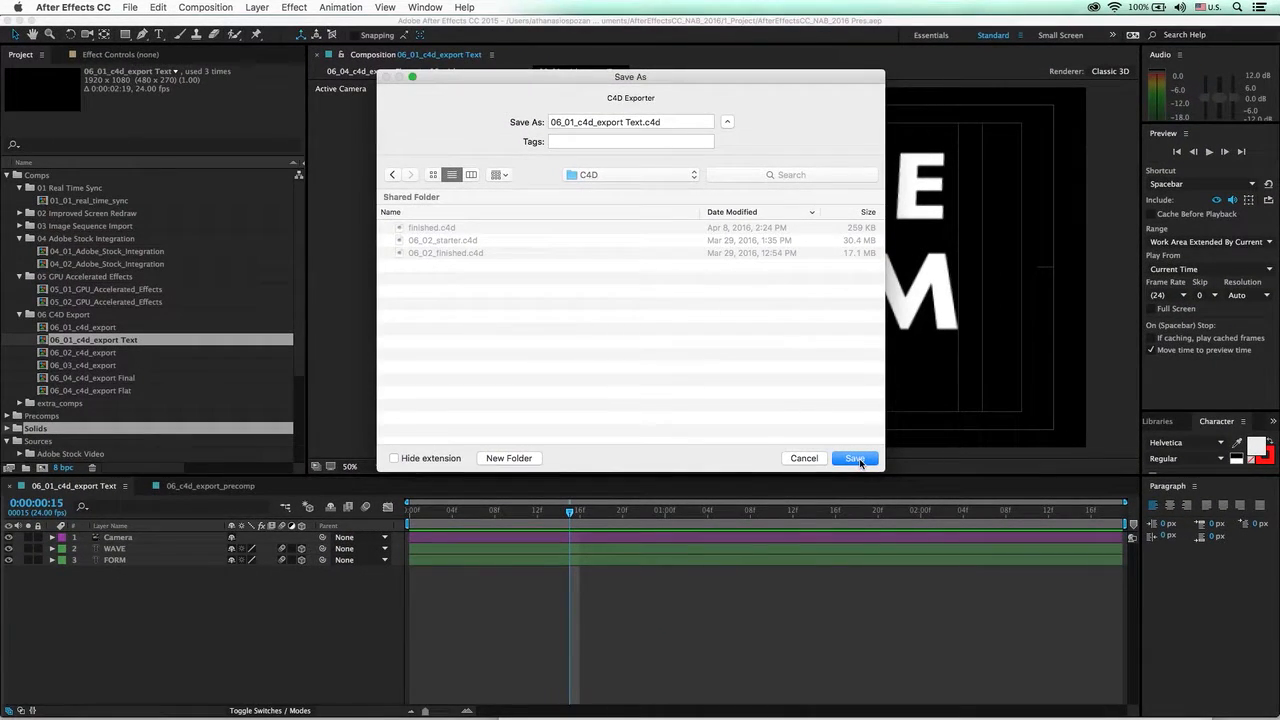
click(856, 458)
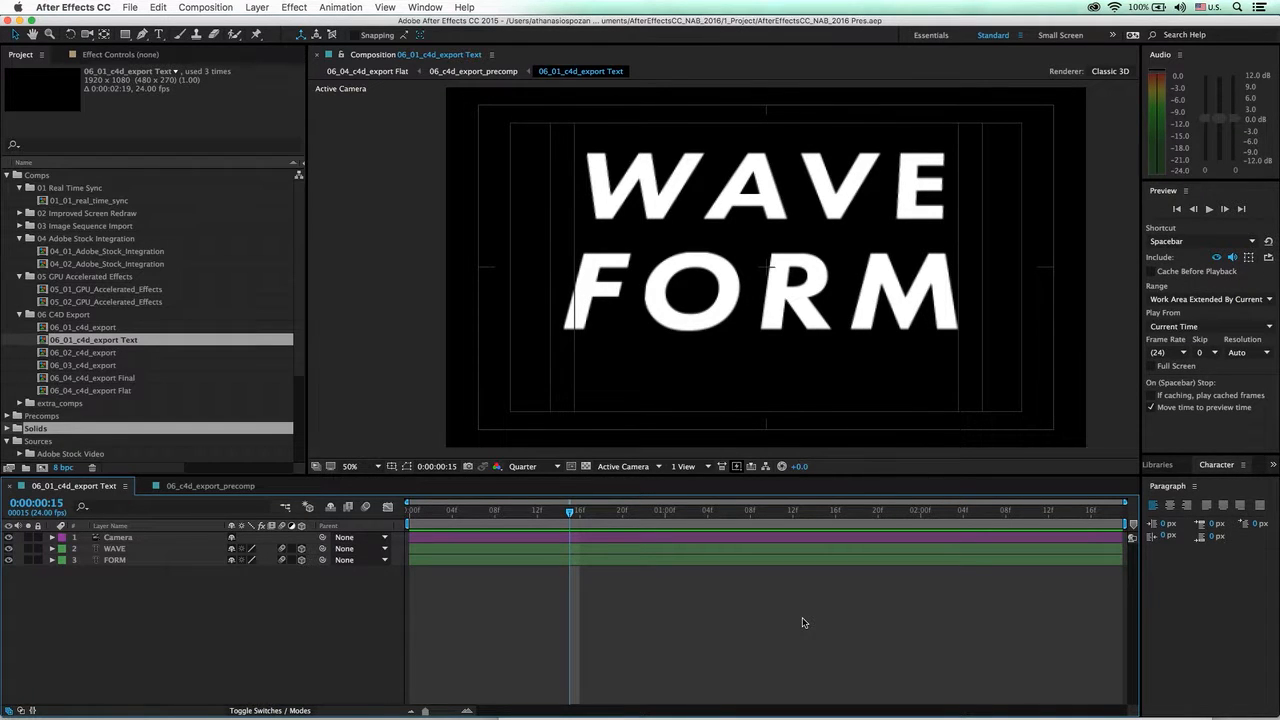
- Import 06_01_c4d_export Text.c4d from the C4D folder into the project
key(super+o)
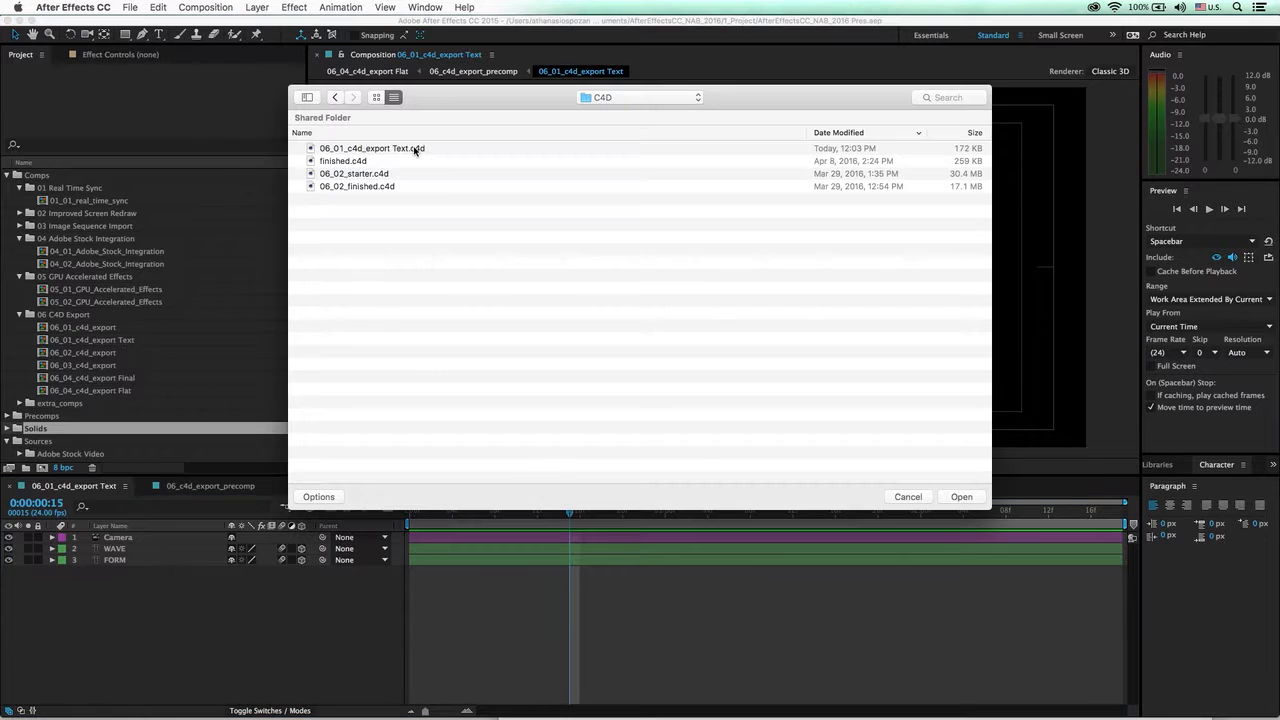
click(415, 150)
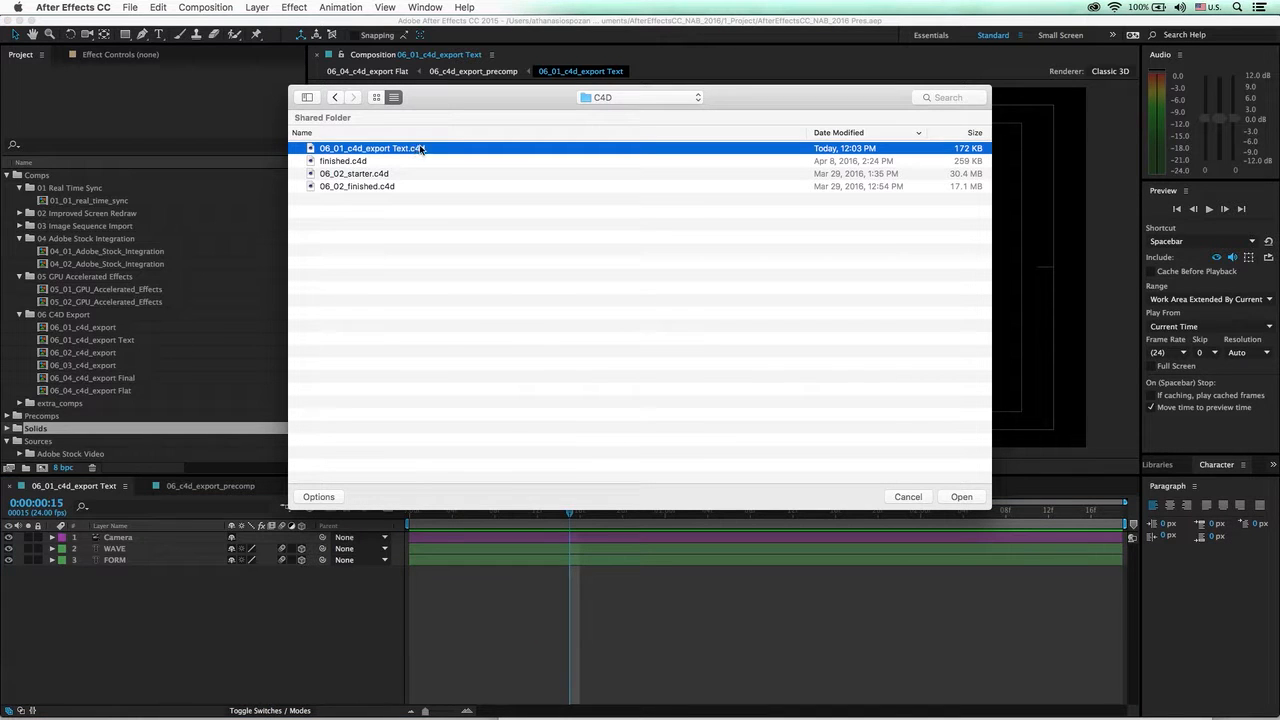
click(961, 496)
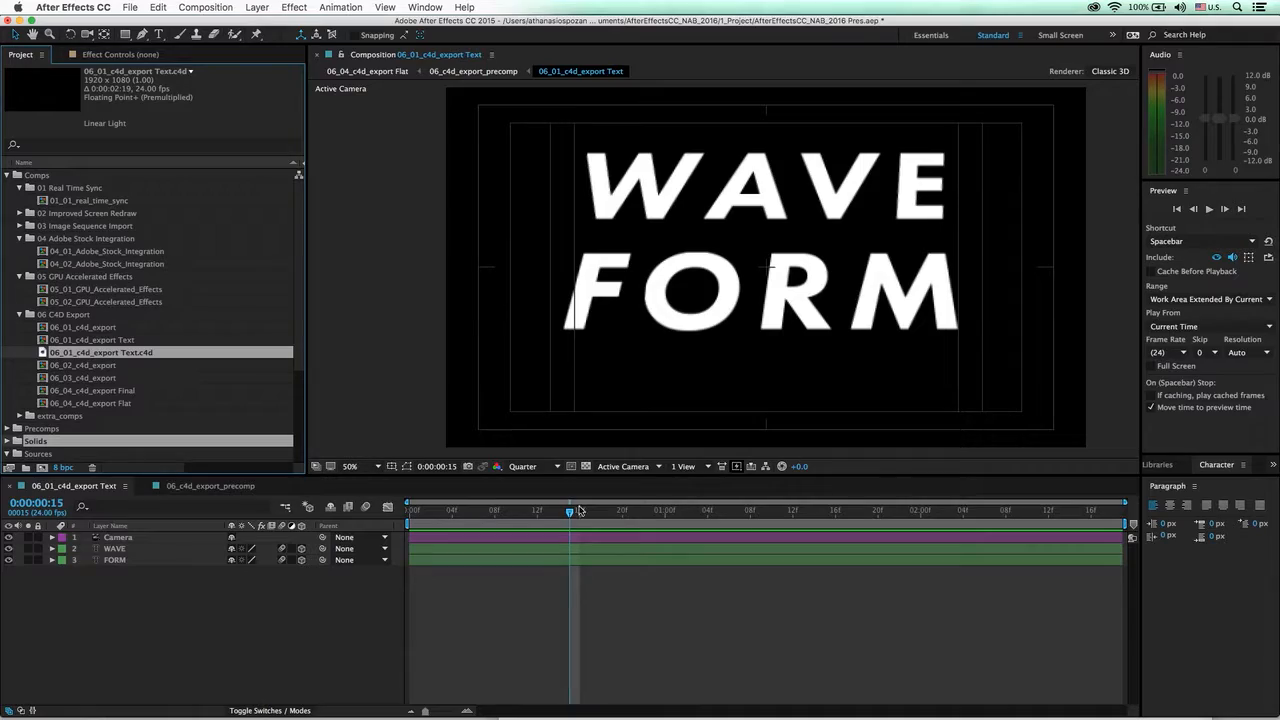
- In 06_c4d_export_precomp, replace the source of the three 06_01_c4d_export Text layers with 06_01_c4d_export Text.c4d
click(215, 488)
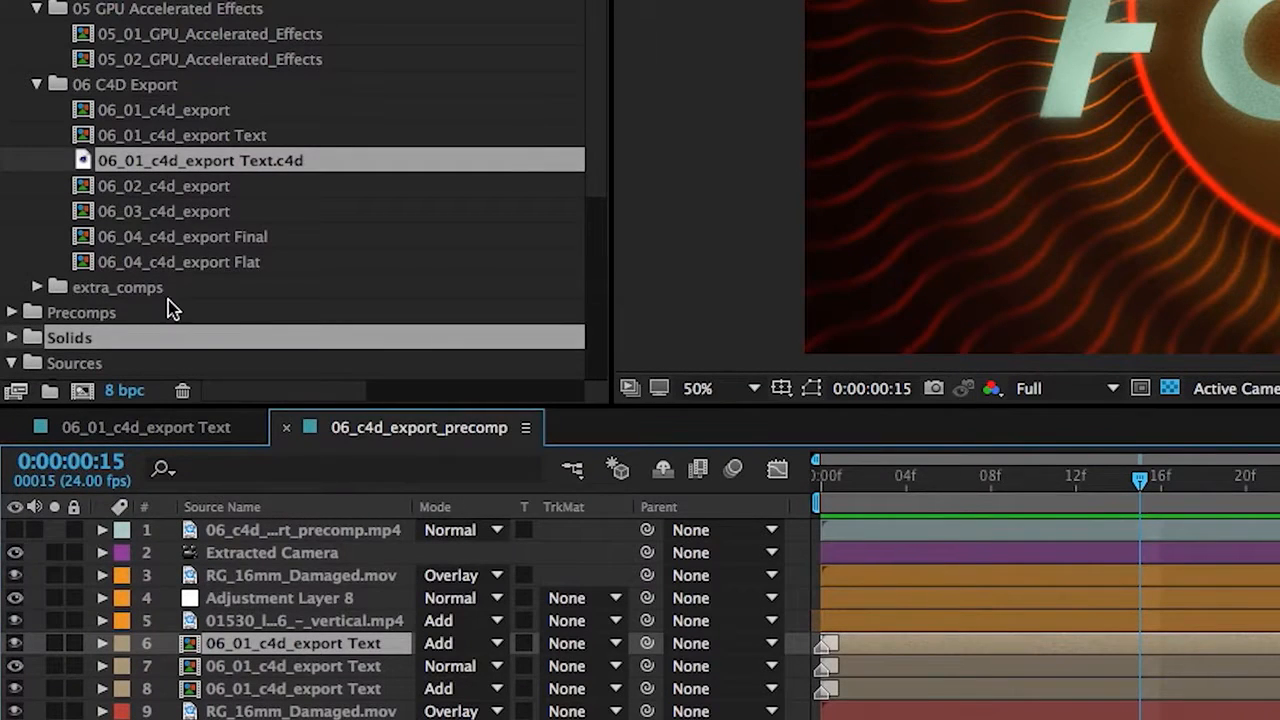
drag(82, 160, 242, 642)
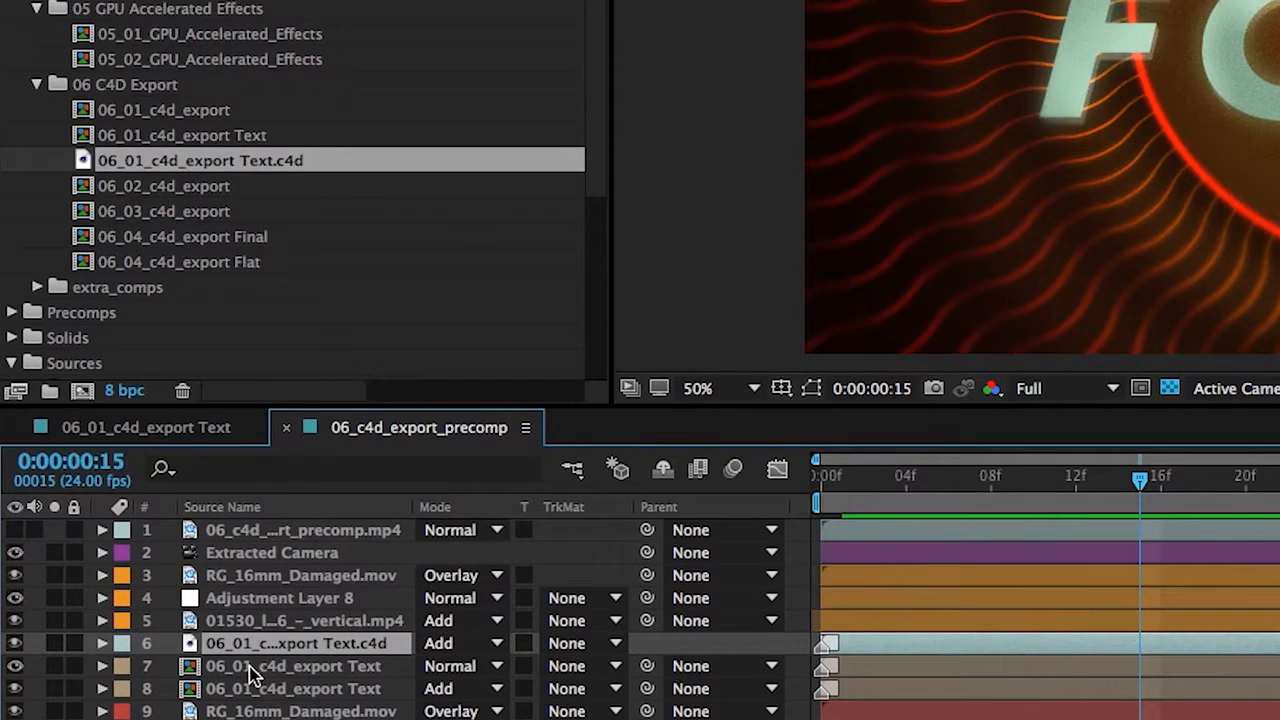
click(252, 668)
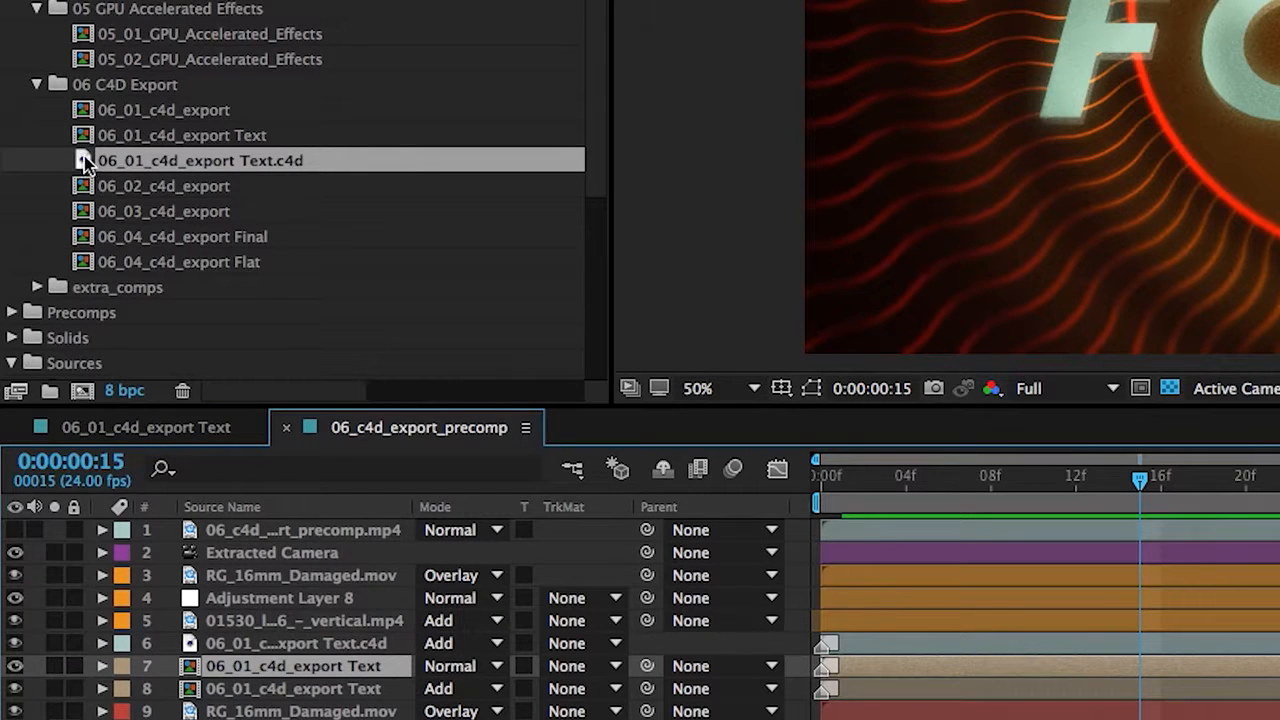
alt+drag(84, 163, 250, 666)
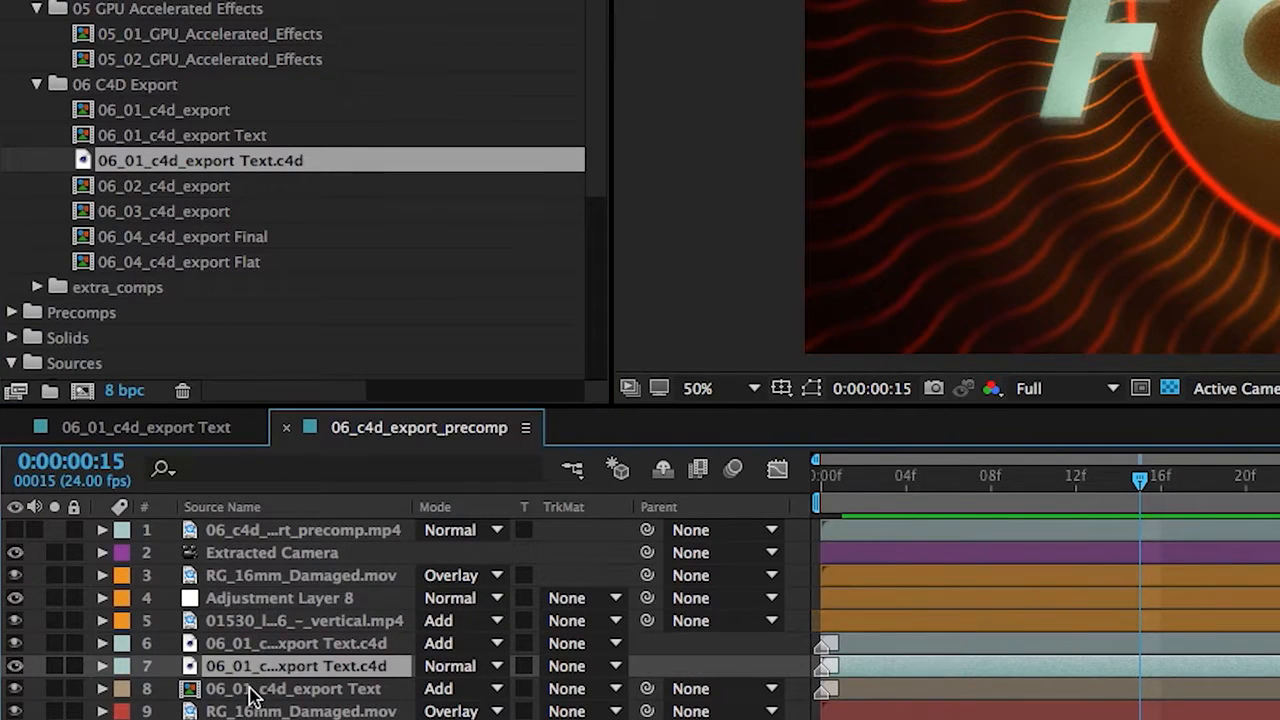
click(252, 697)
alt+drag(84, 163, 258, 637)
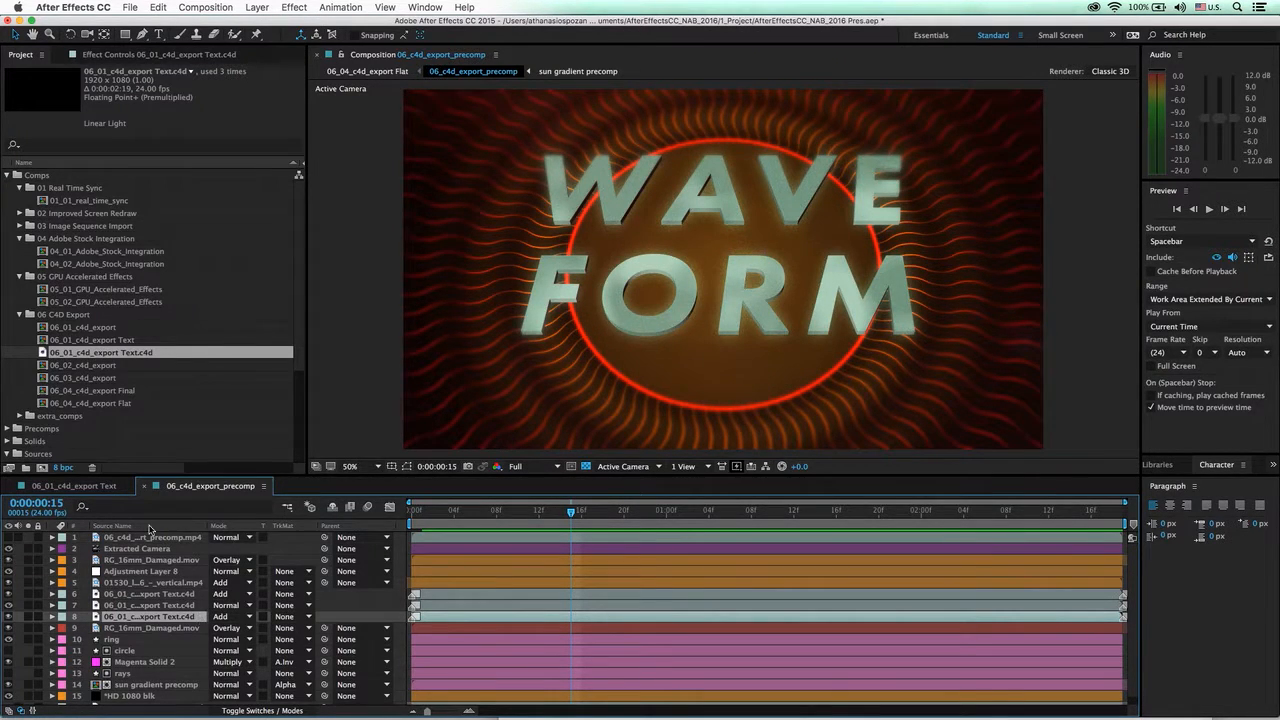
- Open 06_01_c4d_export Text.c4d in Cinema 4D and expand its root, FORM and WAVE groups to show the individual letters
click(42, 352)
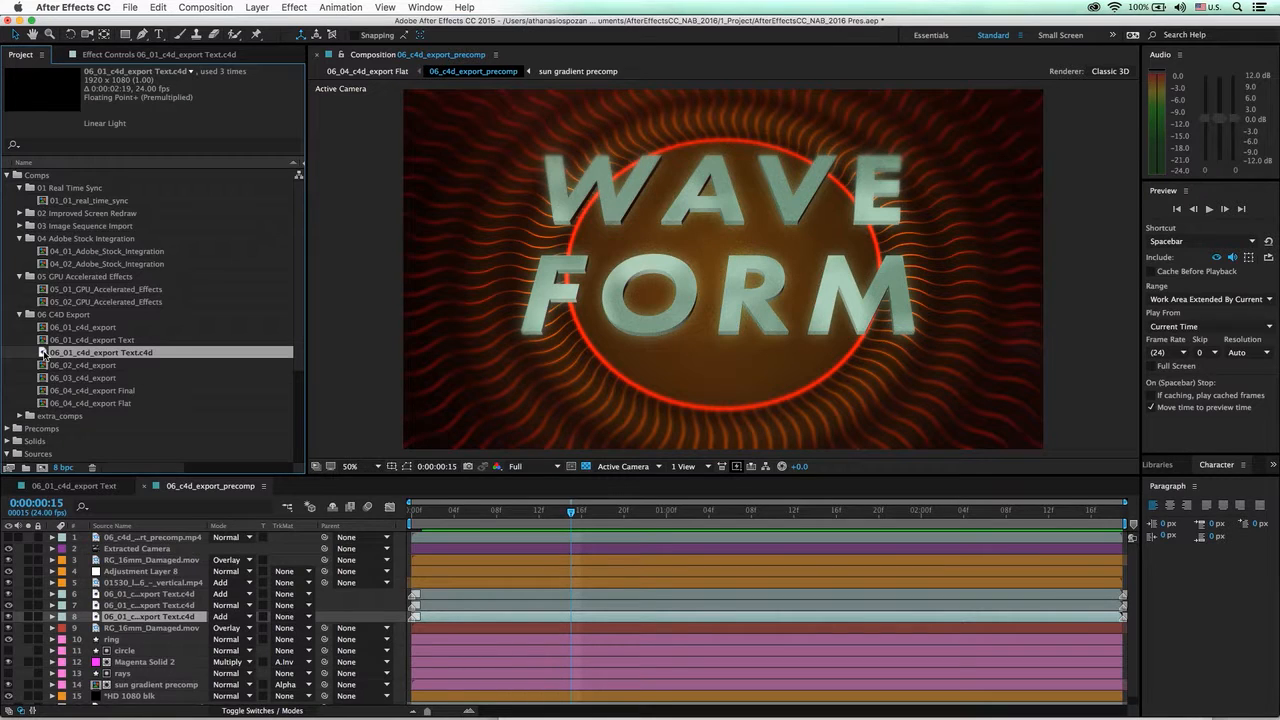
double_click(42, 352)
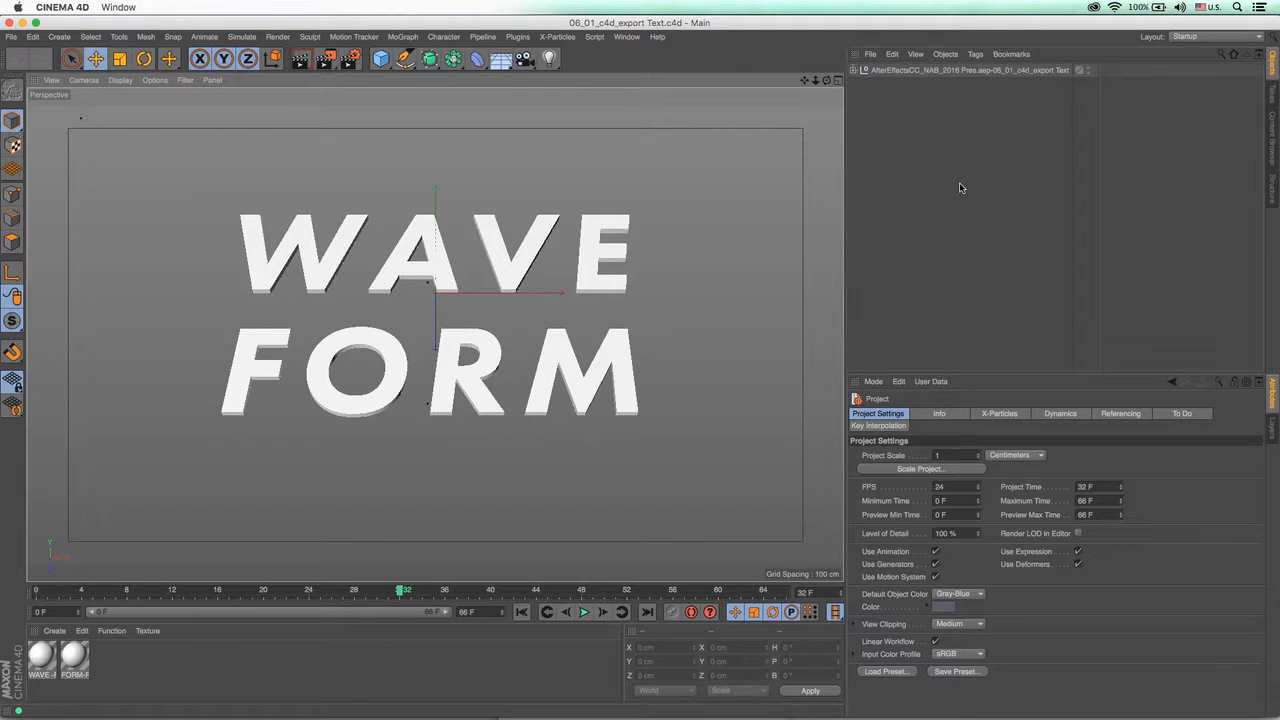
click(853, 71)
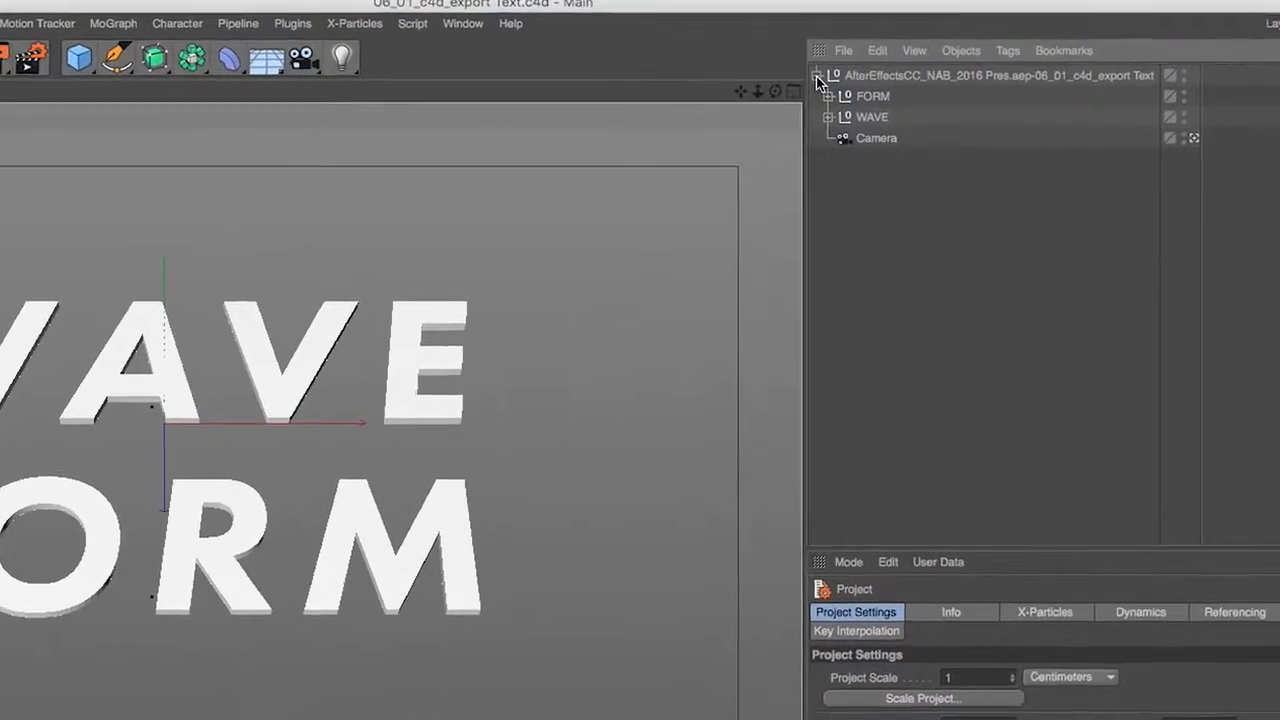
click(828, 96)
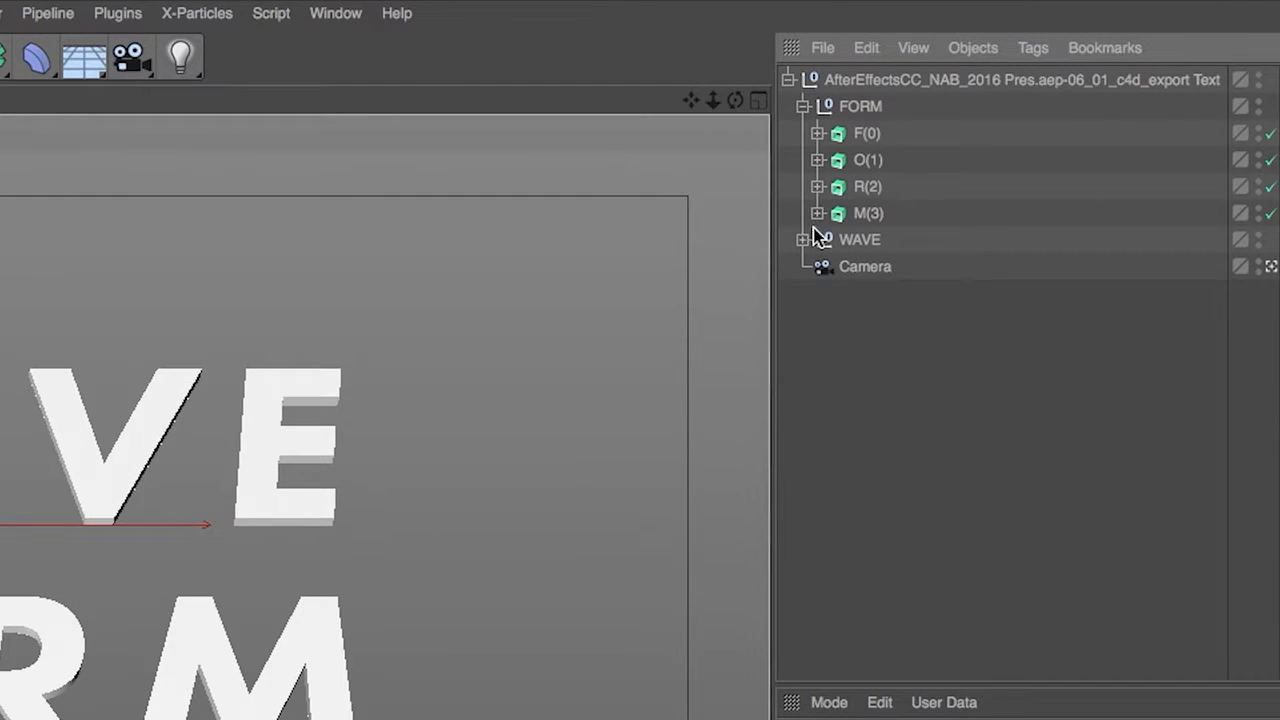
click(805, 240)
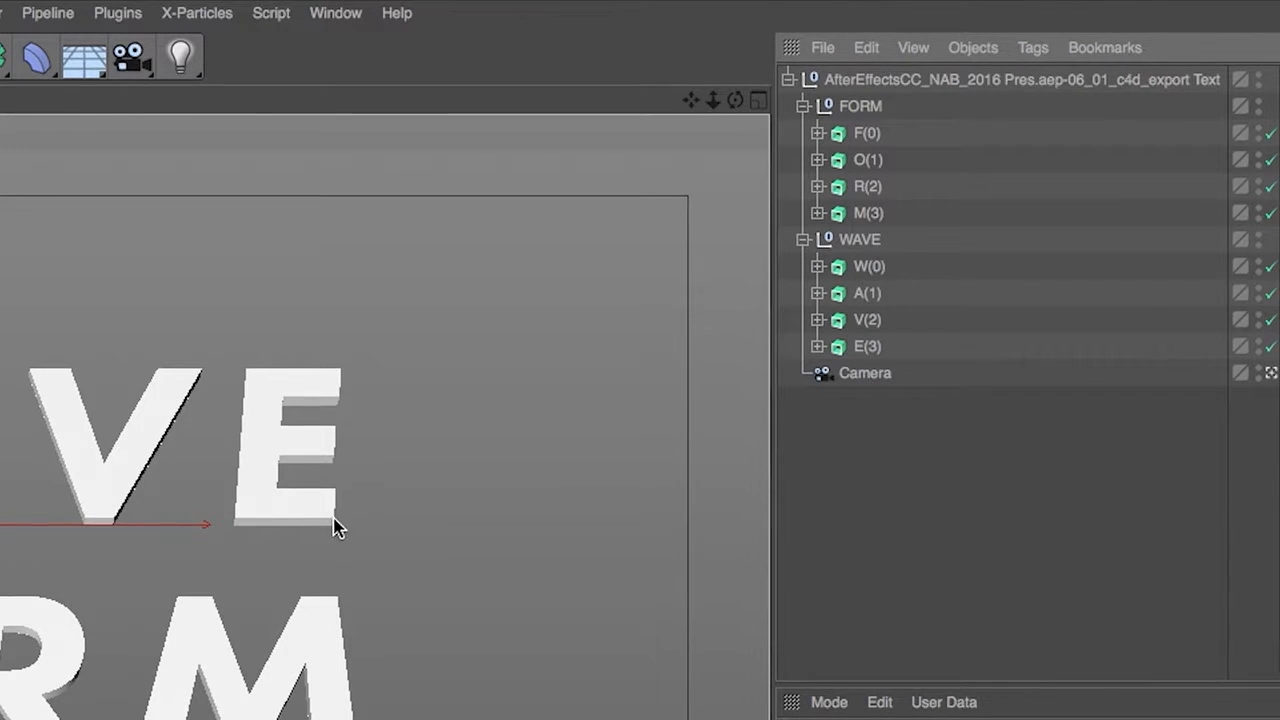
- Set the Z extrusion movement of all eight letters in FORM and WAVE to 78 cm and save the file
click(868, 134)
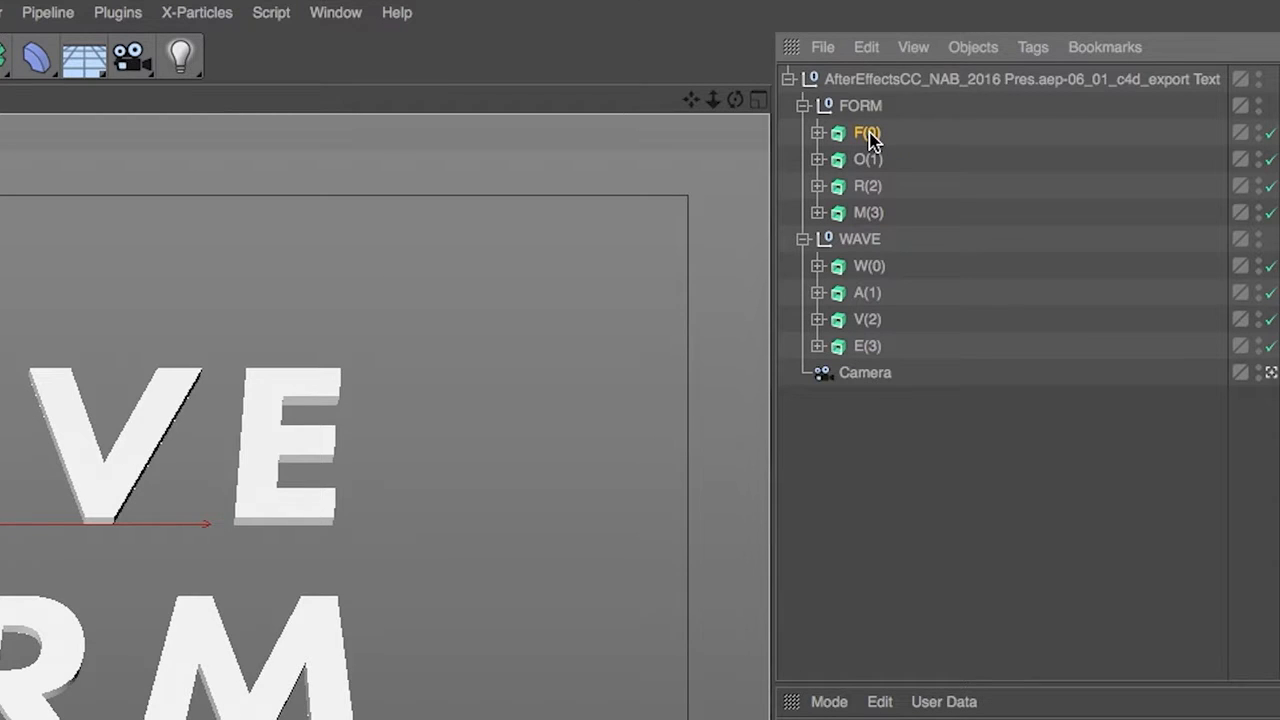
shift+click(872, 214)
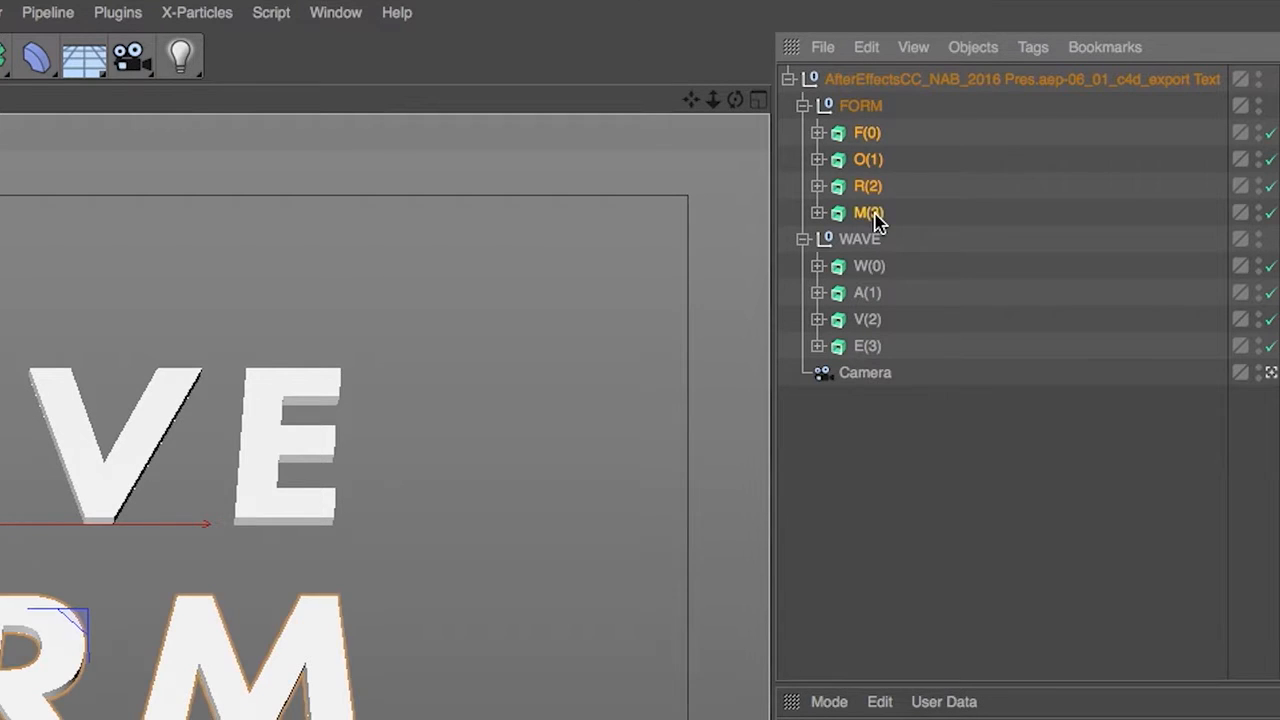
shift+click(884, 268)
shift+click(880, 293)
shift+click(878, 320)
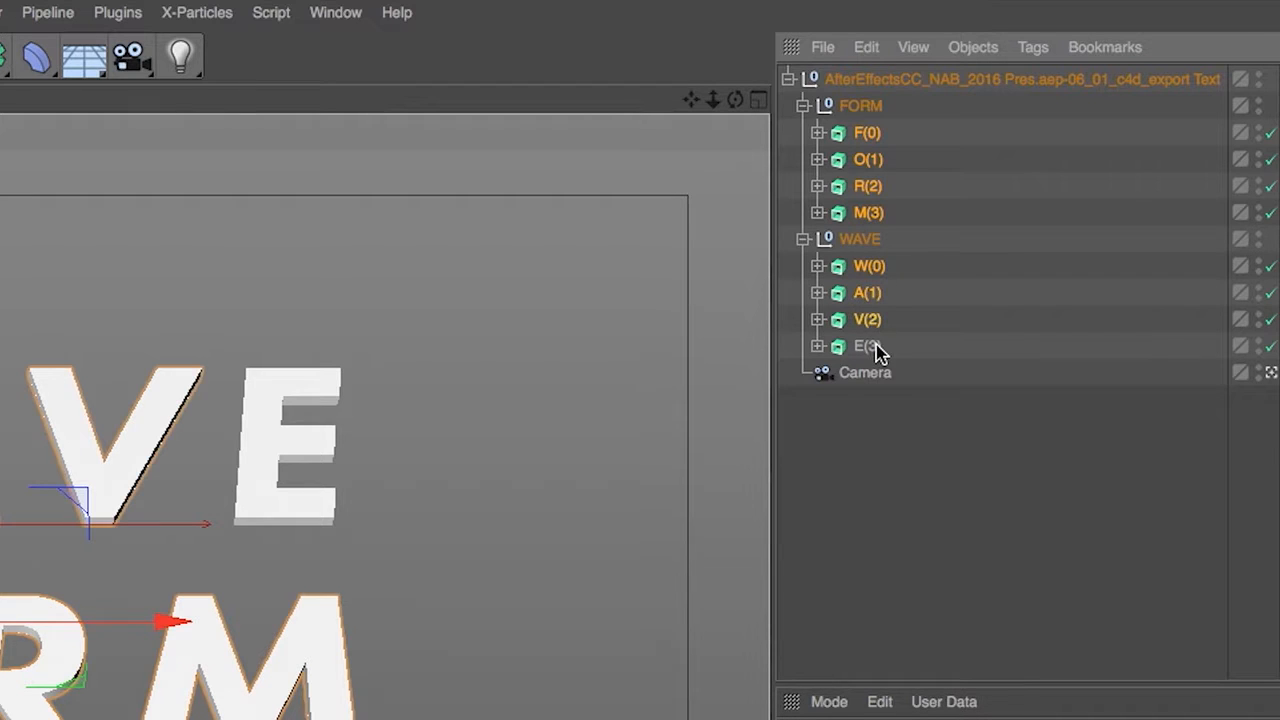
shift+click(876, 347)
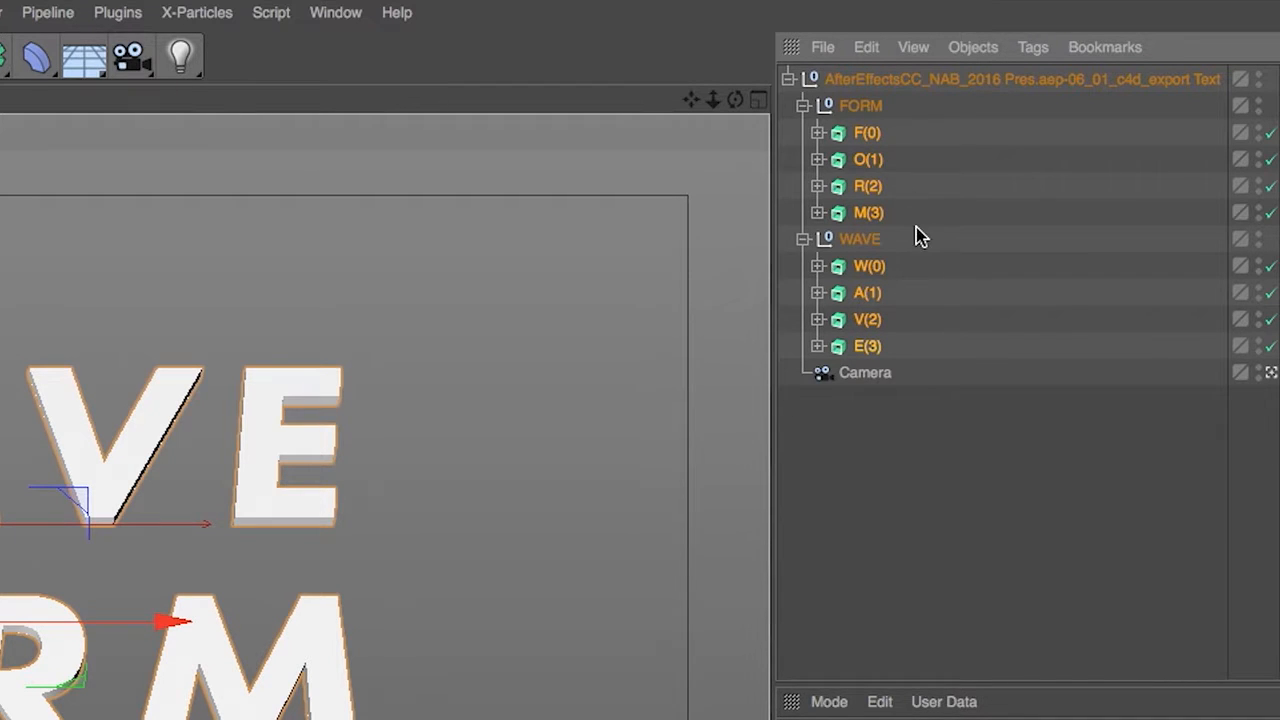
click(933, 619)
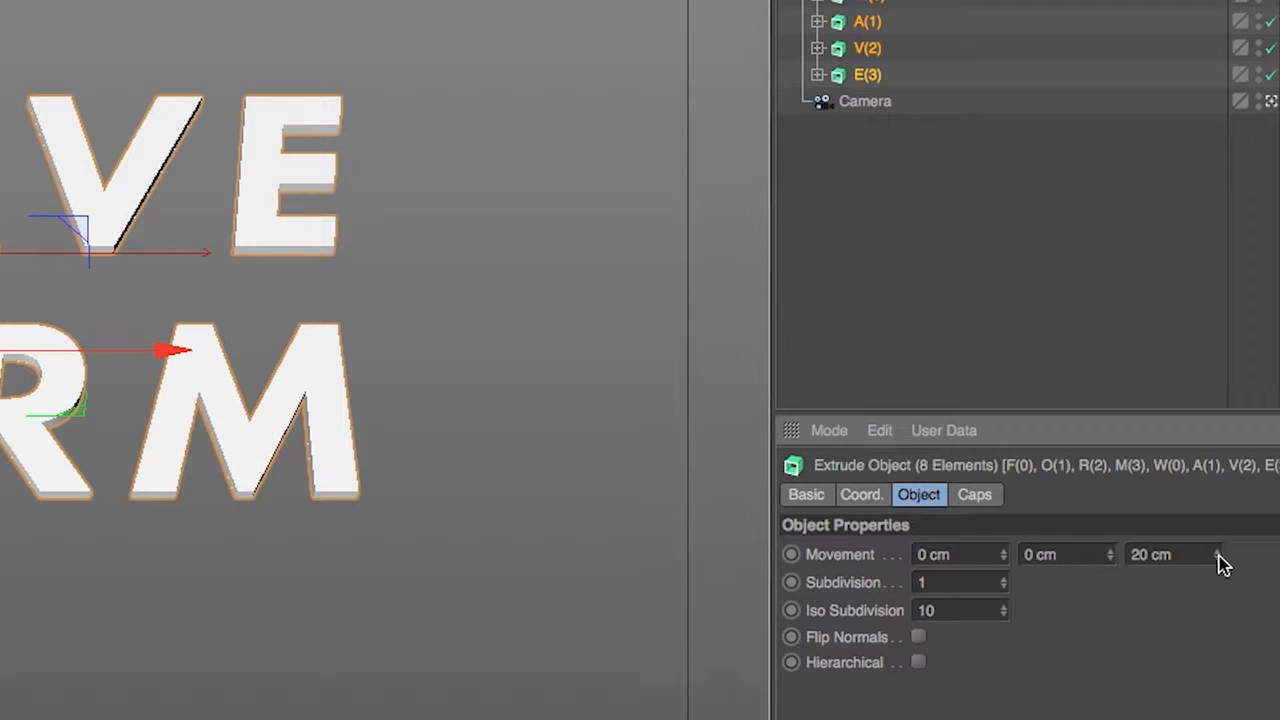
drag(1218, 556, 1218, 498)
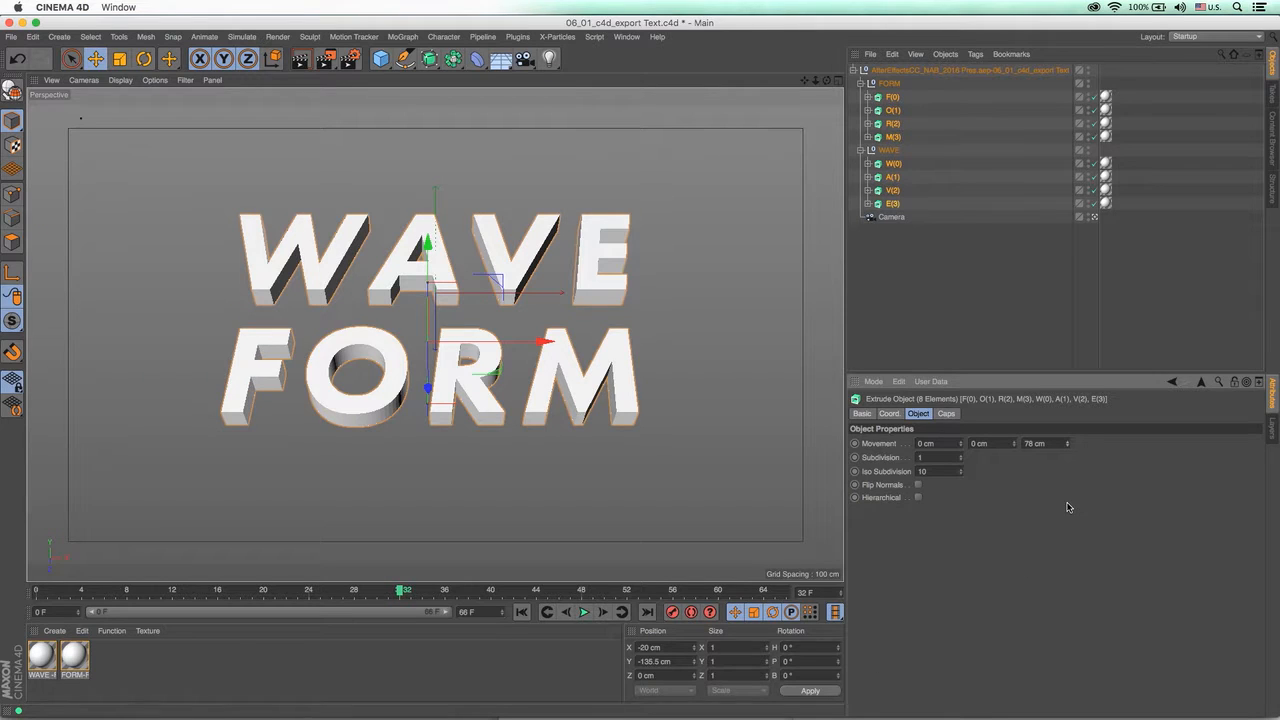
key(super+s)
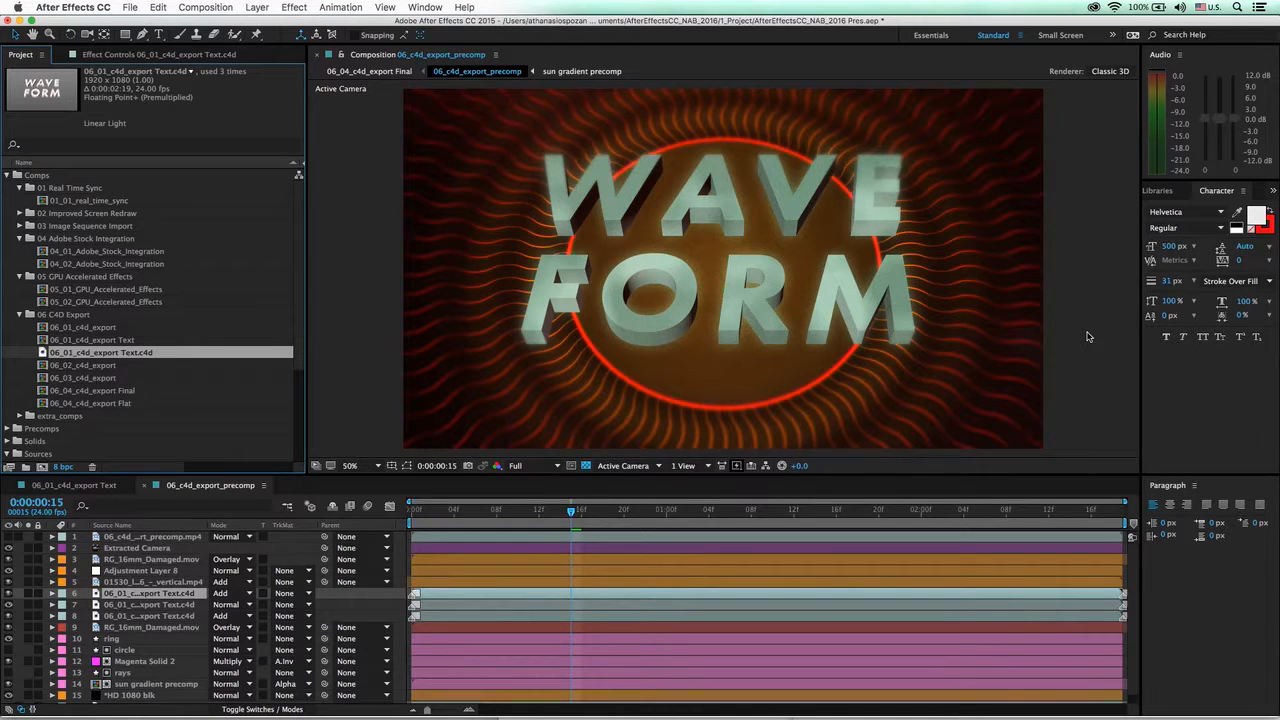
- In After Effects, open the 06_01_c4d_export Text comp and set the stroke width of the WAVE and FORM layers to 5 px
double_click(116, 341)
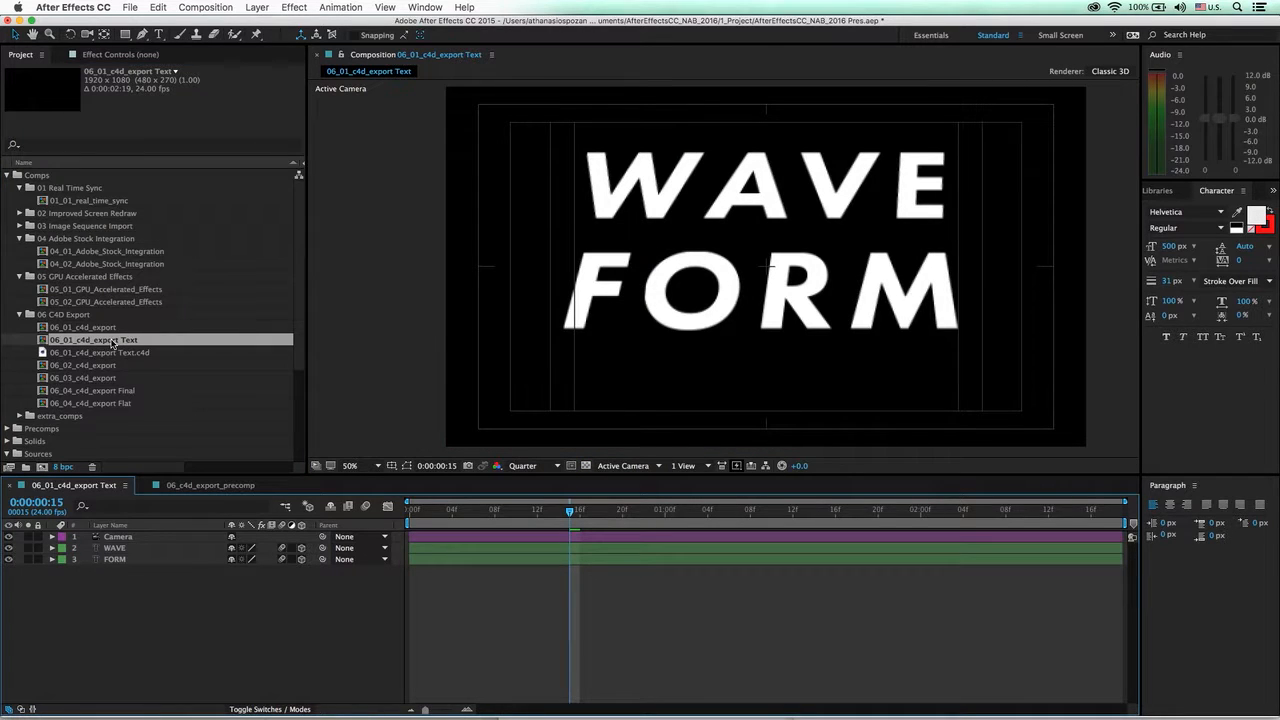
click(114, 549)
shift+click(118, 560)
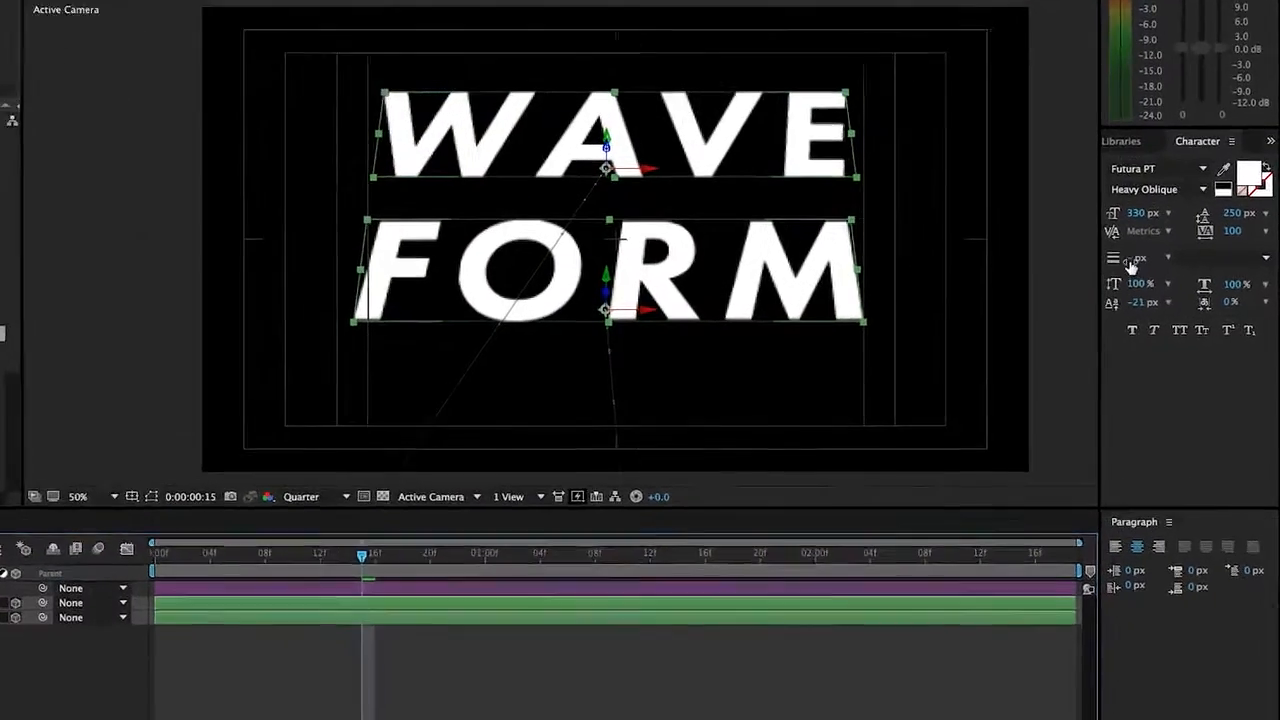
click(1170, 281)
text(31)
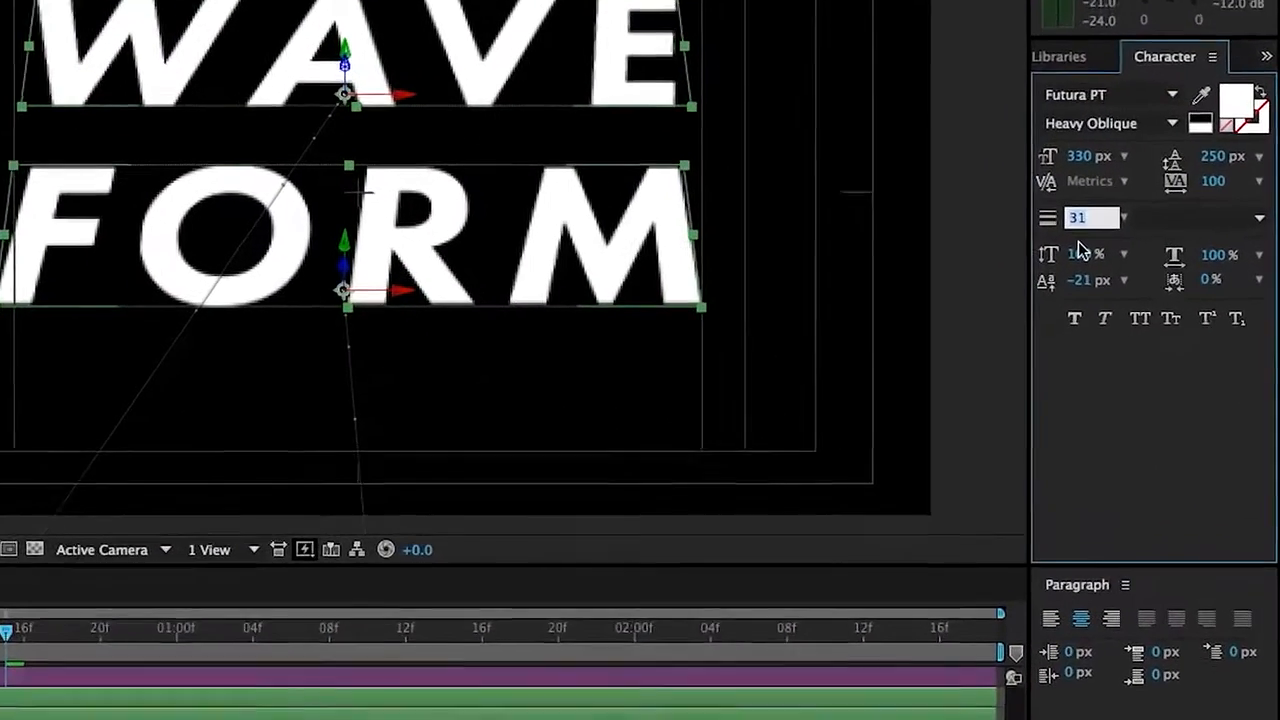
text(5)
key(Return)
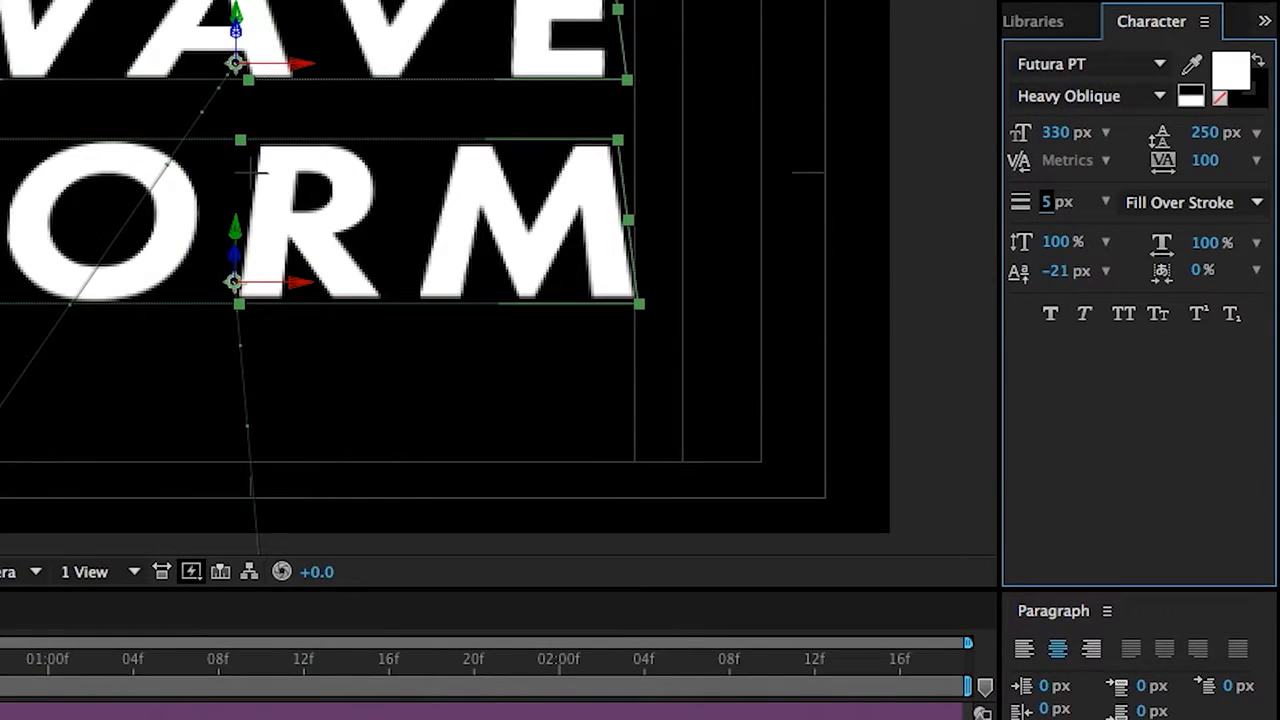
- Change the stroke color of the WAVE and FORM text to bright red
click(1247, 98)
click(1247, 108)
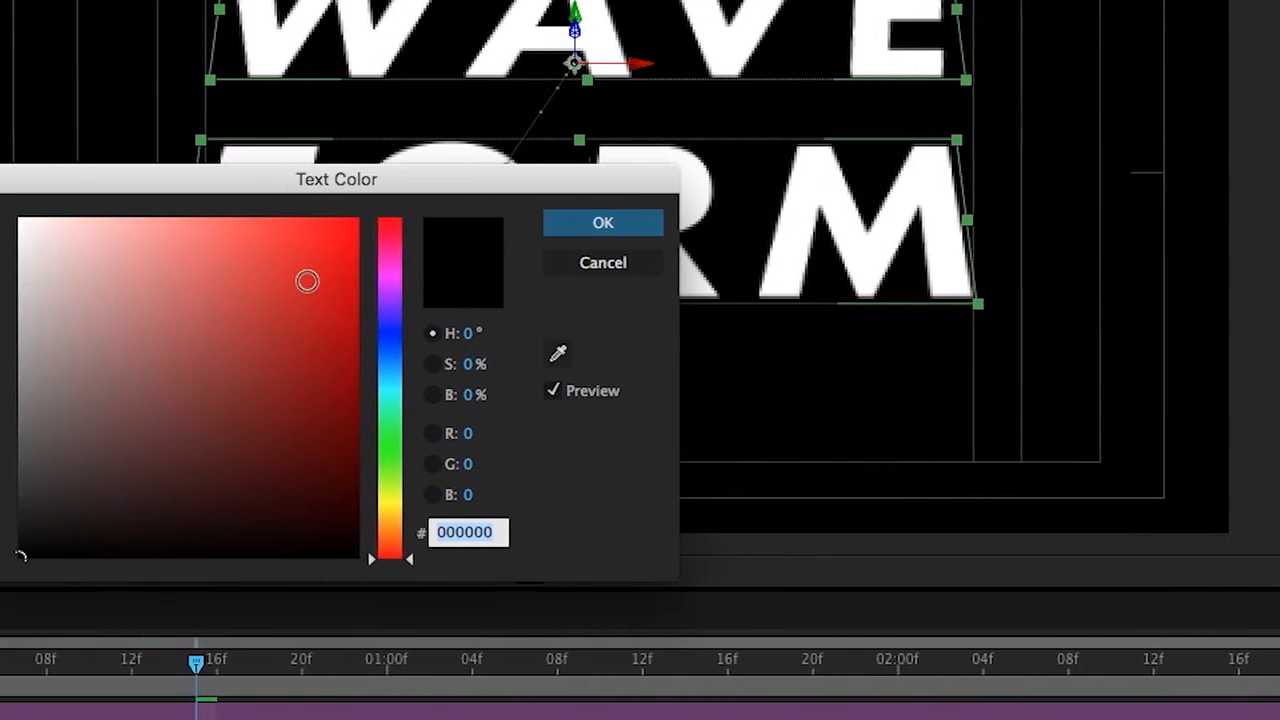
click(0, 271)
drag(383, 271, 438, 211)
click(655, 226)
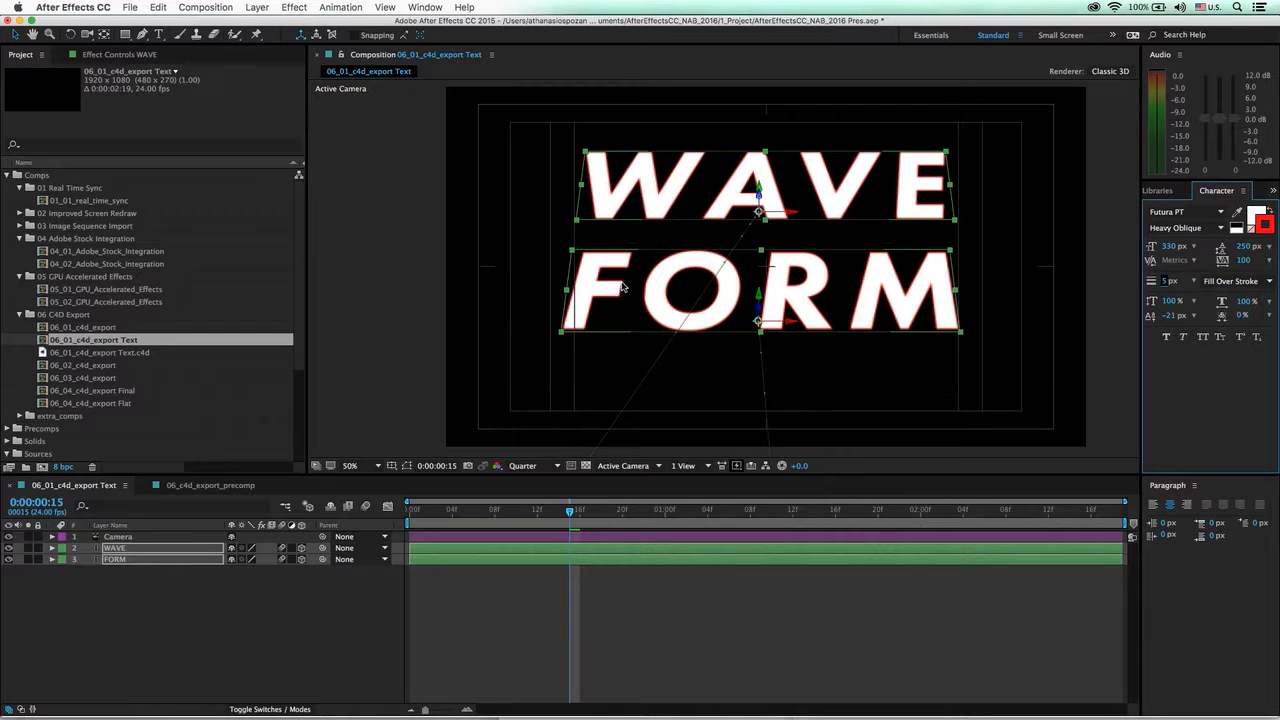
- Export the 06_01_c4d_export Text comp to Cinema 4D with text extruded as shapes, replacing 06_01_c4d_export Text.c4d in the C4D folder
click(133, 7)
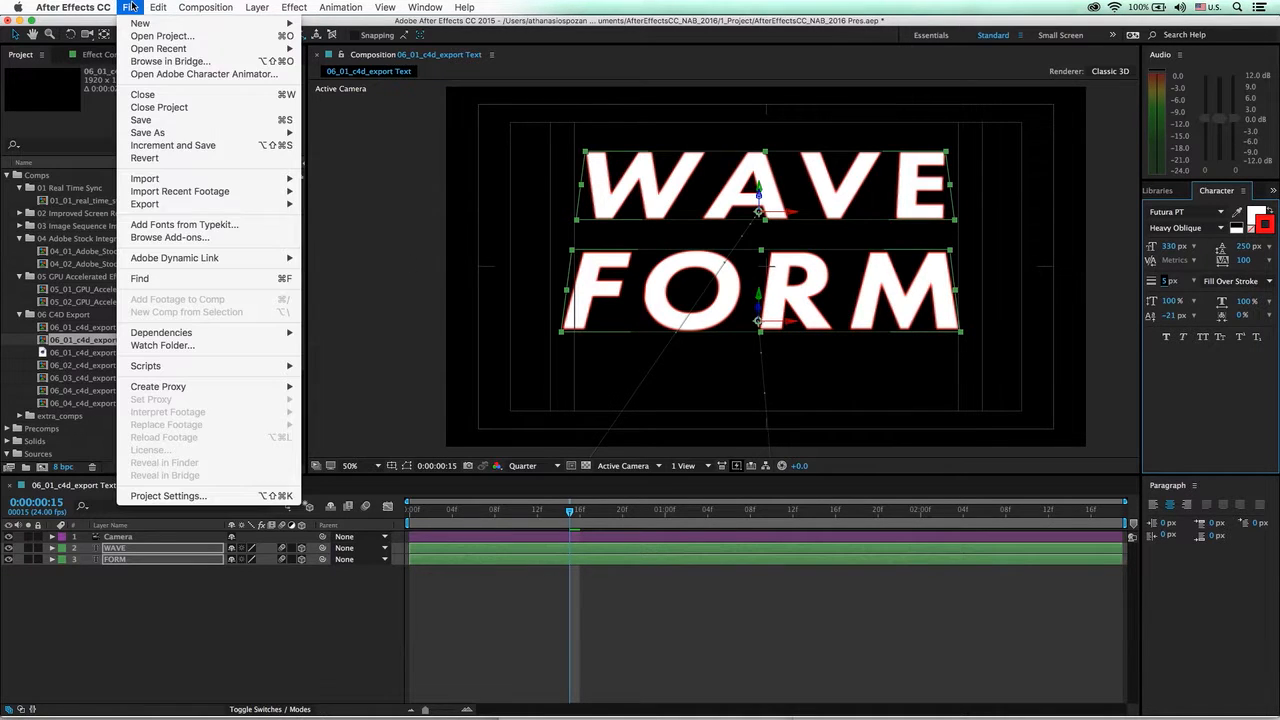
mouse_move(146, 205)
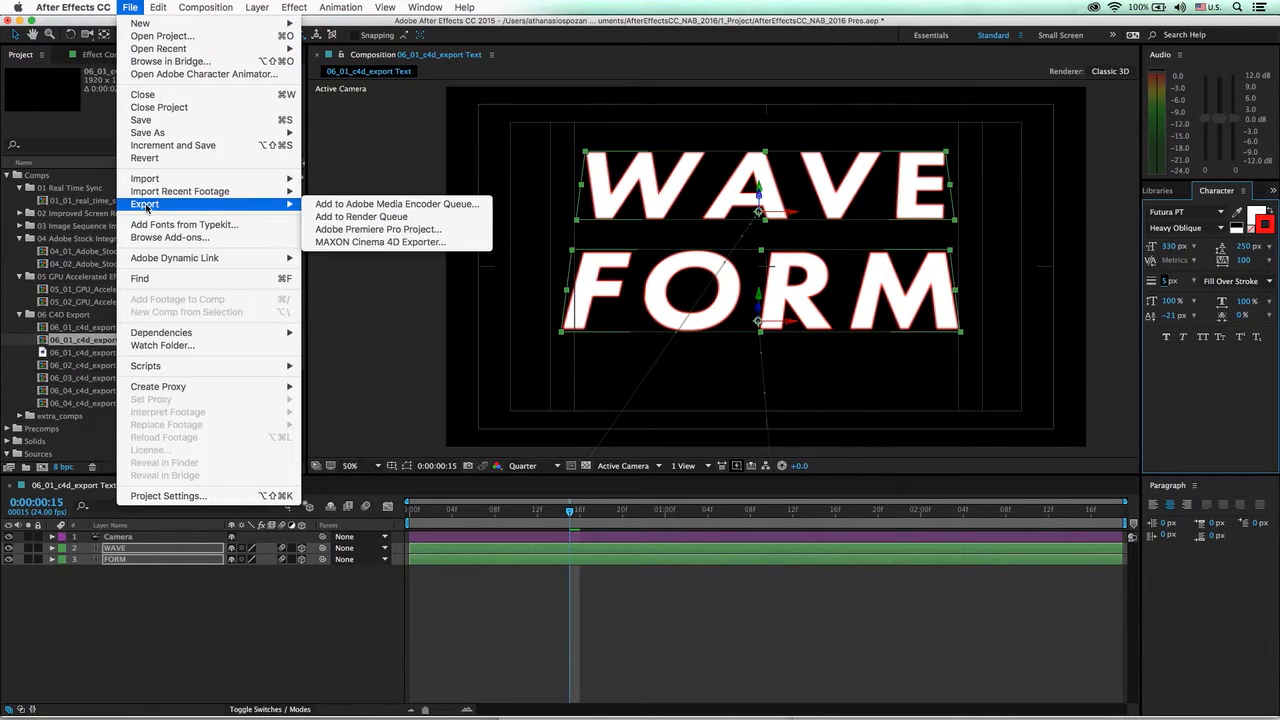
click(361, 243)
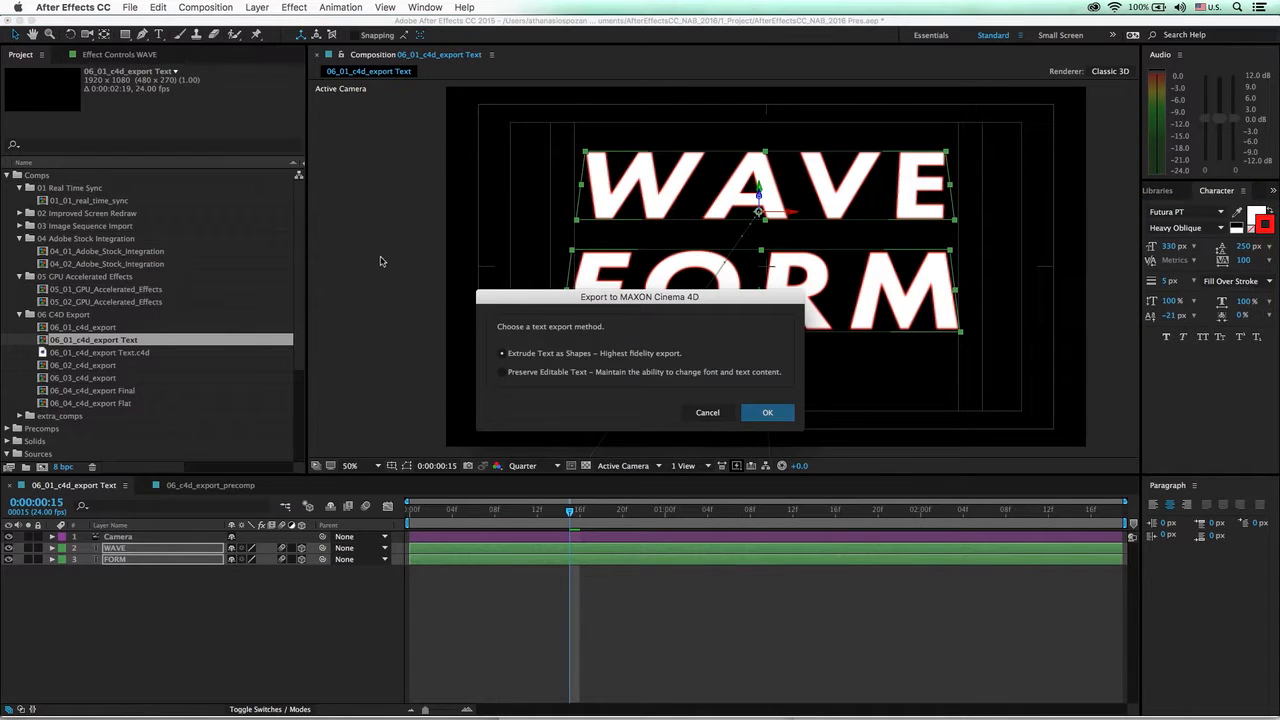
click(767, 414)
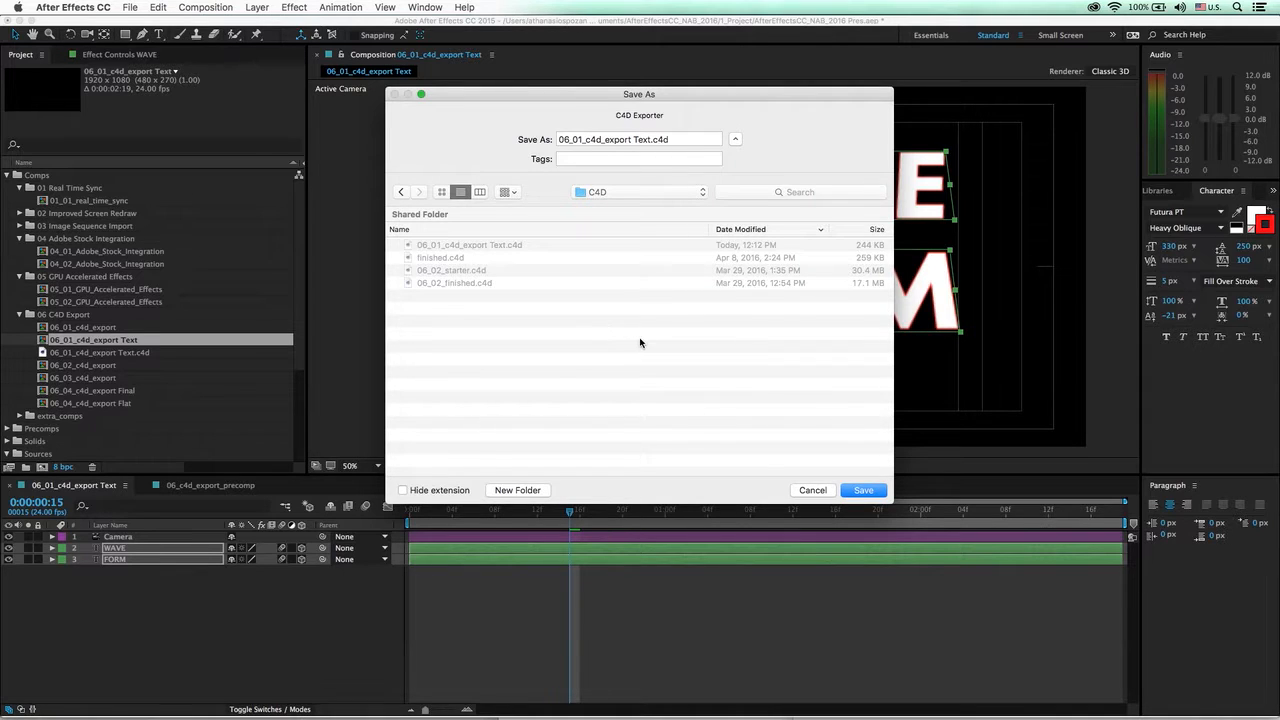
click(858, 491)
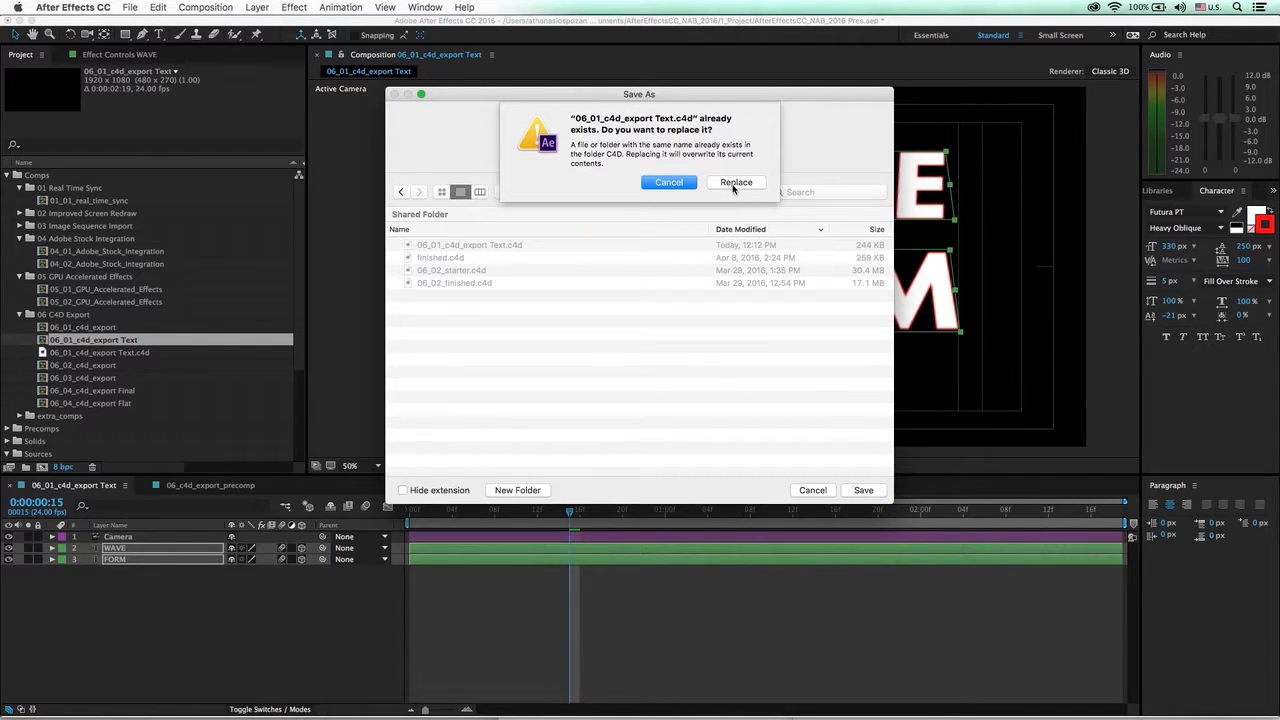
click(733, 188)
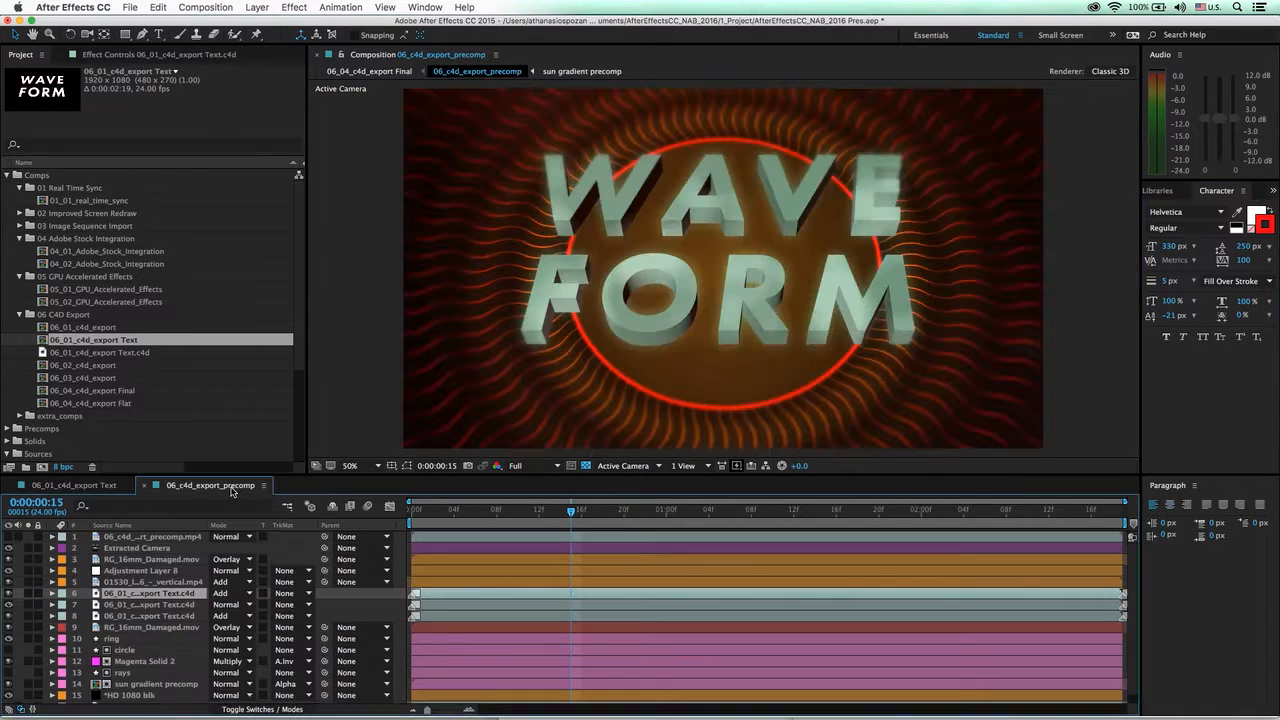
- Show the updated text in 06_c4d_export_precomp, open 06_01_c4d_export Text.c4d in Cinema 4D and expand its root group
click(232, 489)
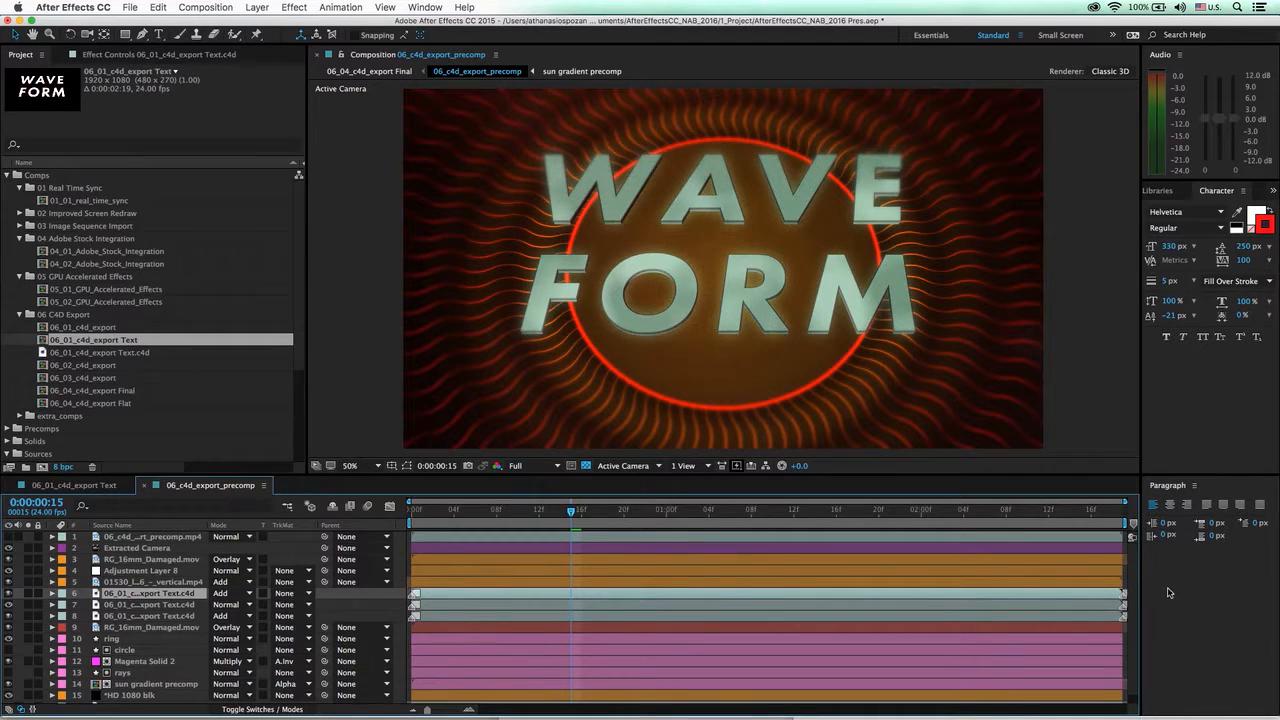
click(142, 354)
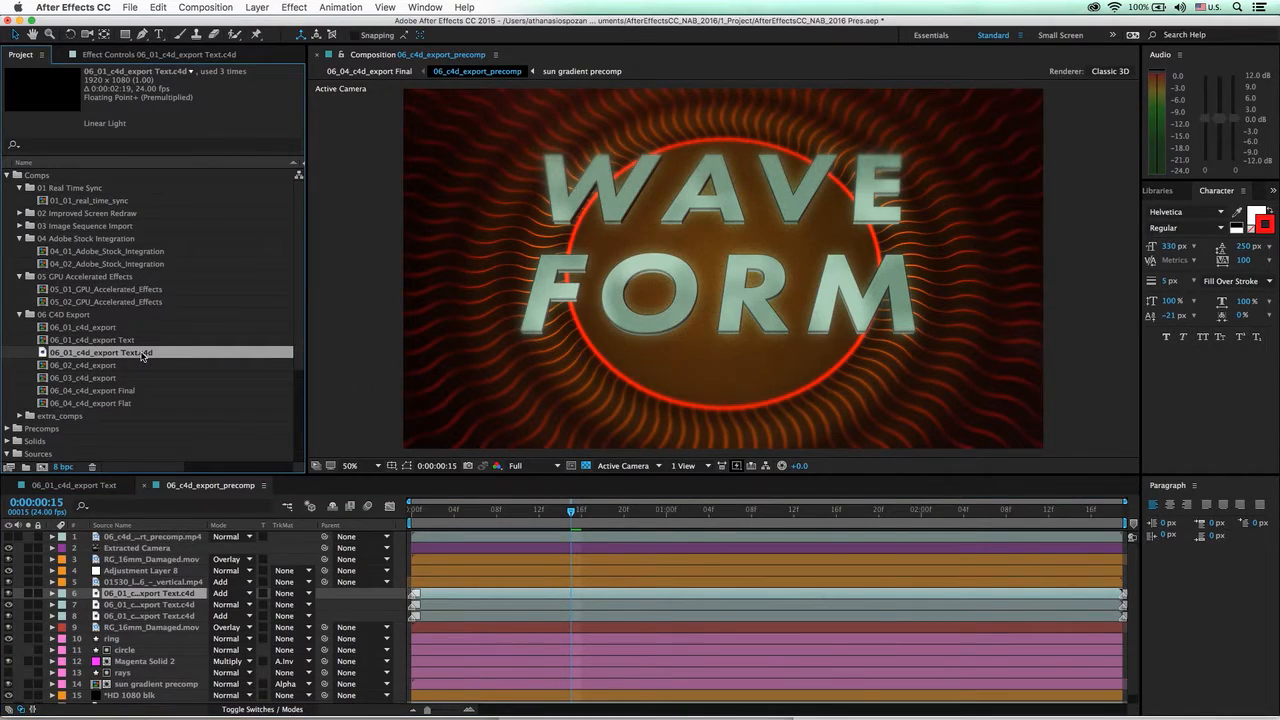
double_click(142, 354)
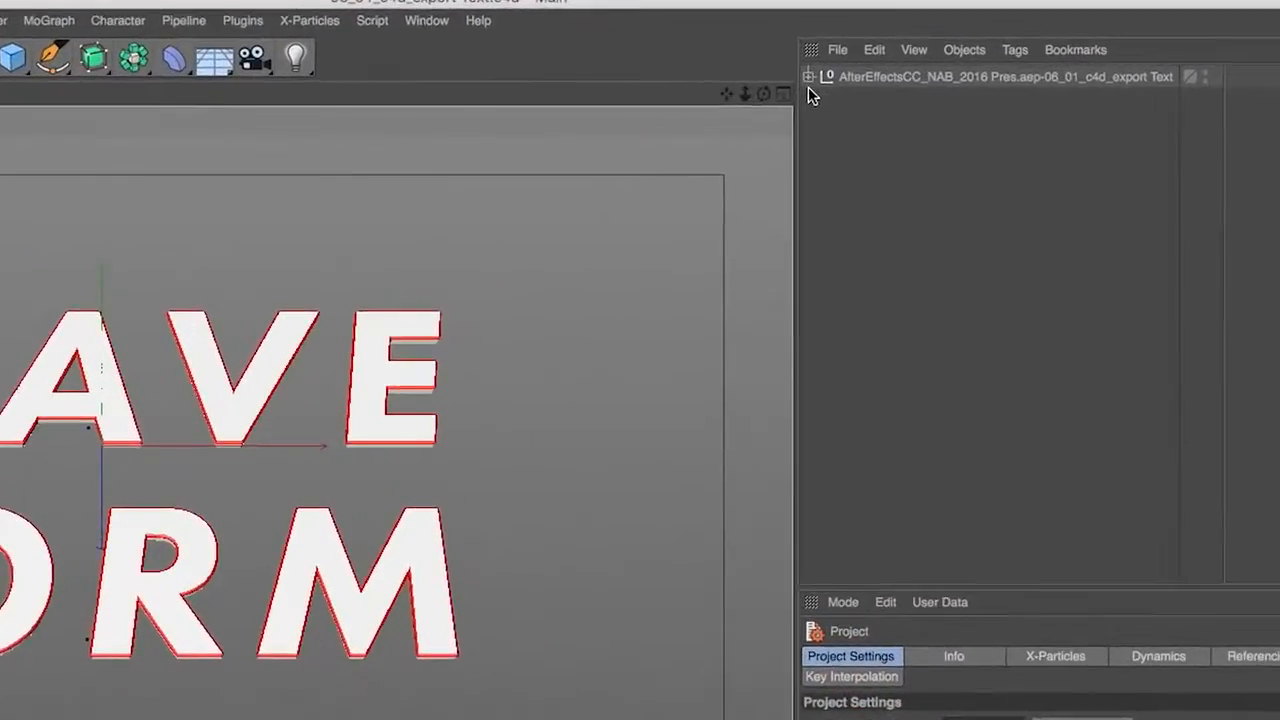
click(808, 77)
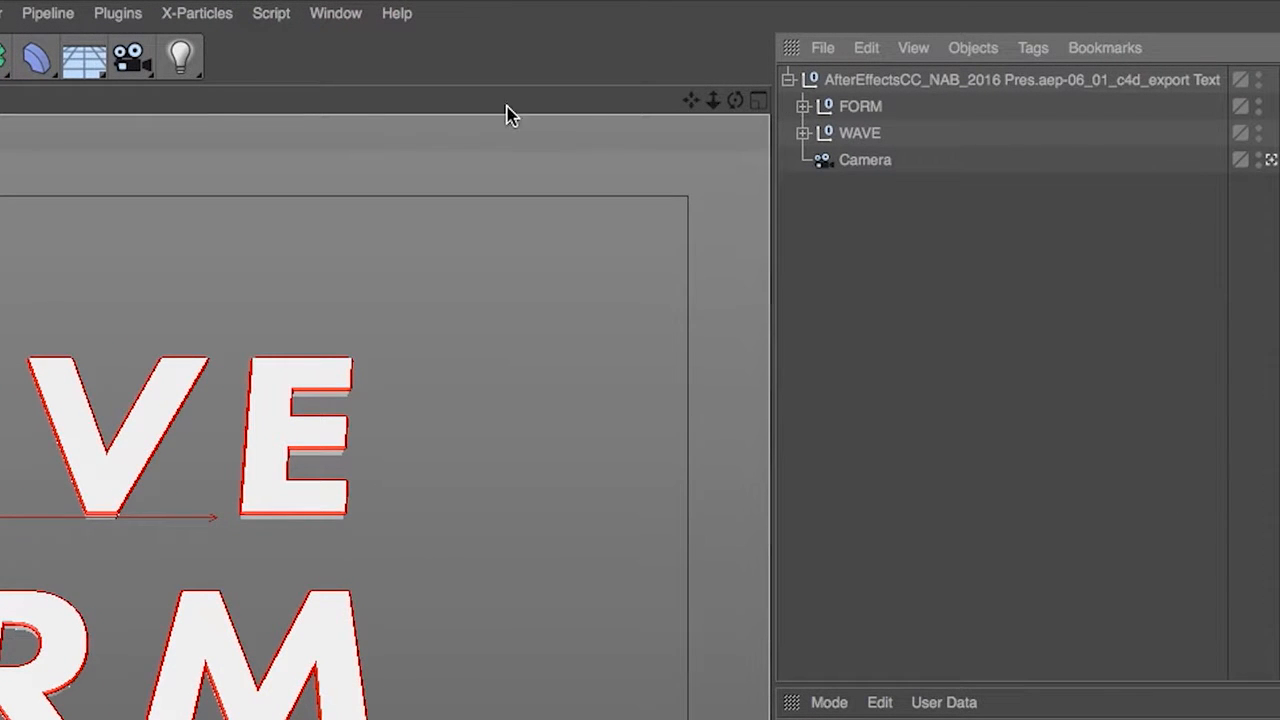
- Add a Bend deformer rotated 90° in P and 90° in B, and nest it inside the root text group
click(36, 62)
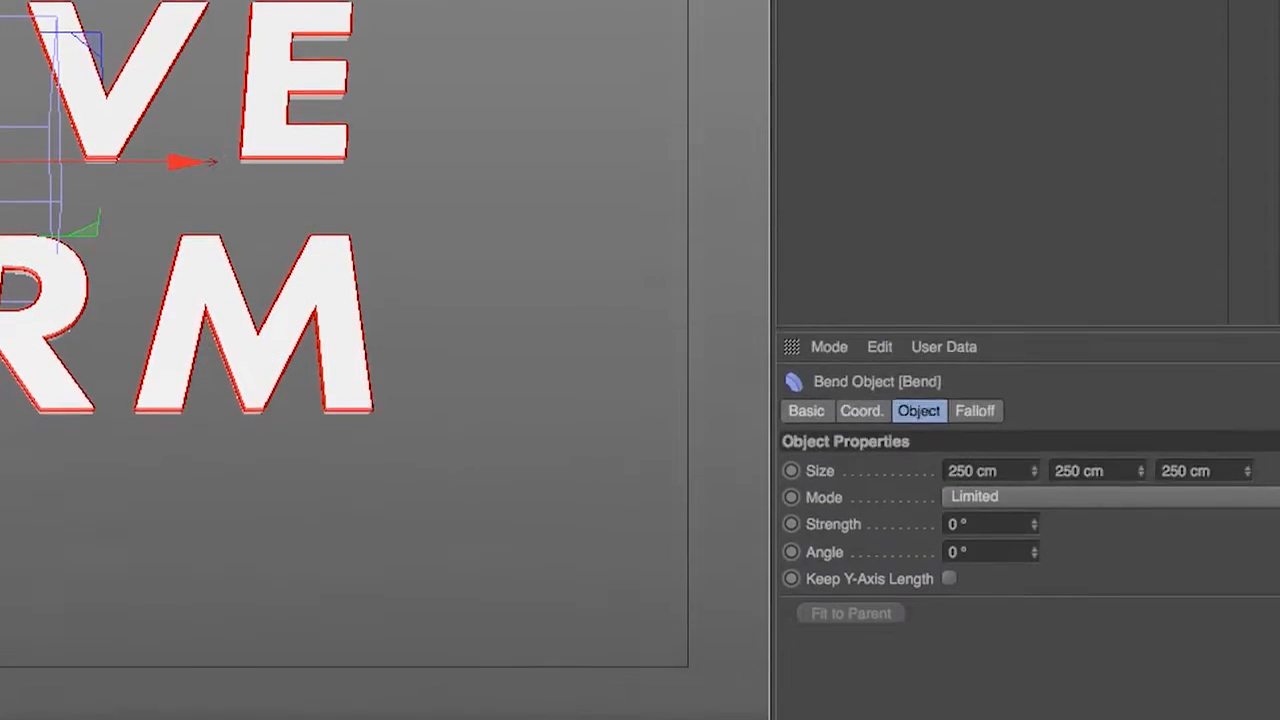
click(735, 608)
text(90)
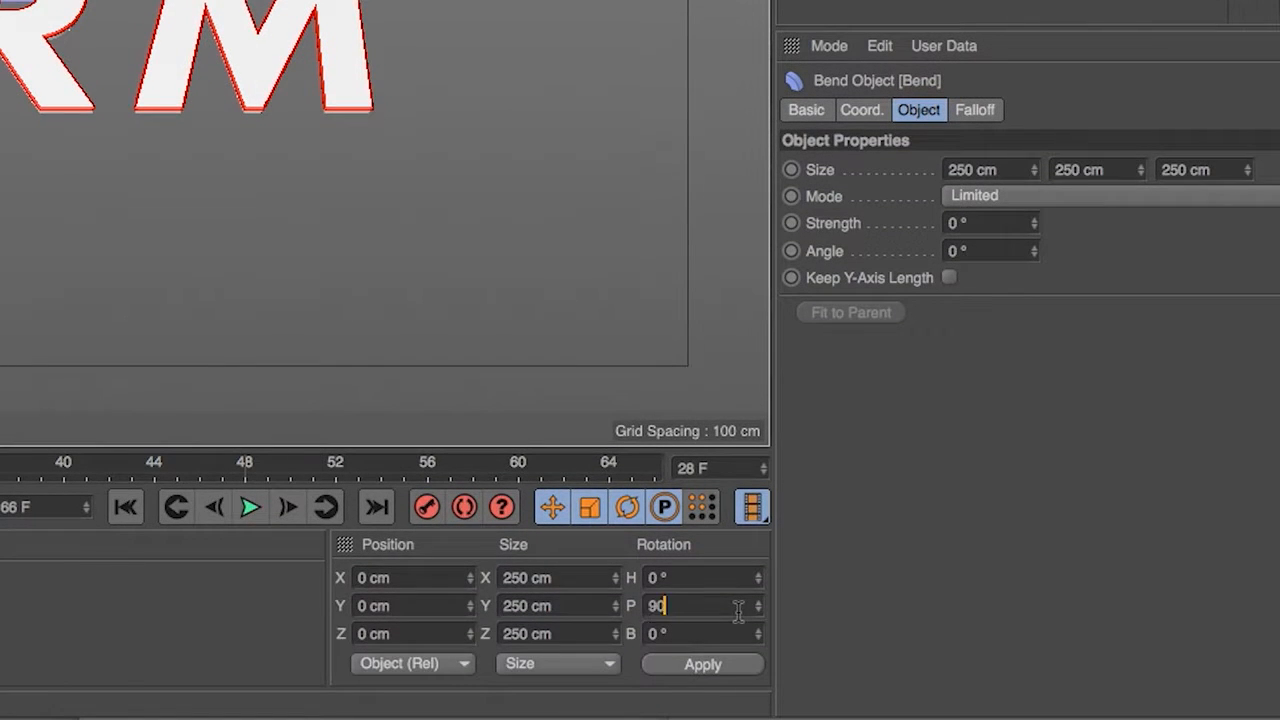
key(Tab)
text(90)
key(Return)
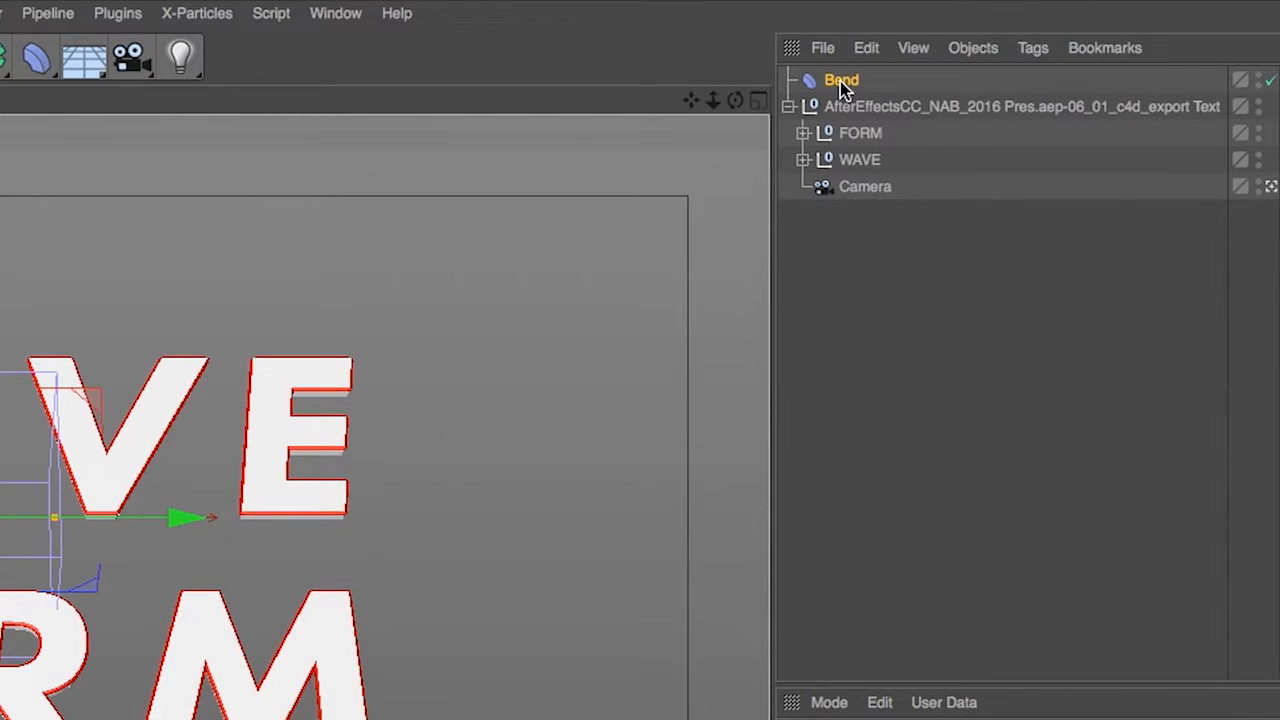
drag(840, 81, 855, 120)
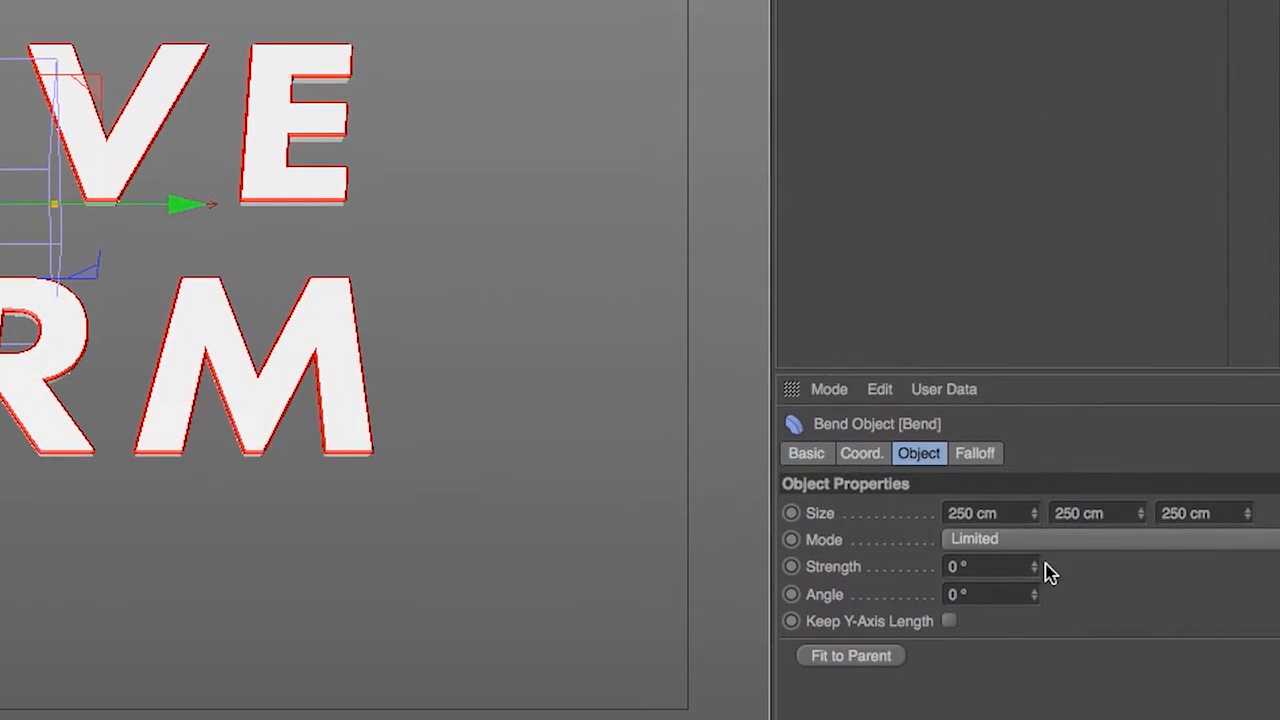
- Bend the text with a strength of 31° while keeping the Y-axis length, and shift the deformer sideways to about X 1098 cm
drag(1040, 573, 1071, 573)
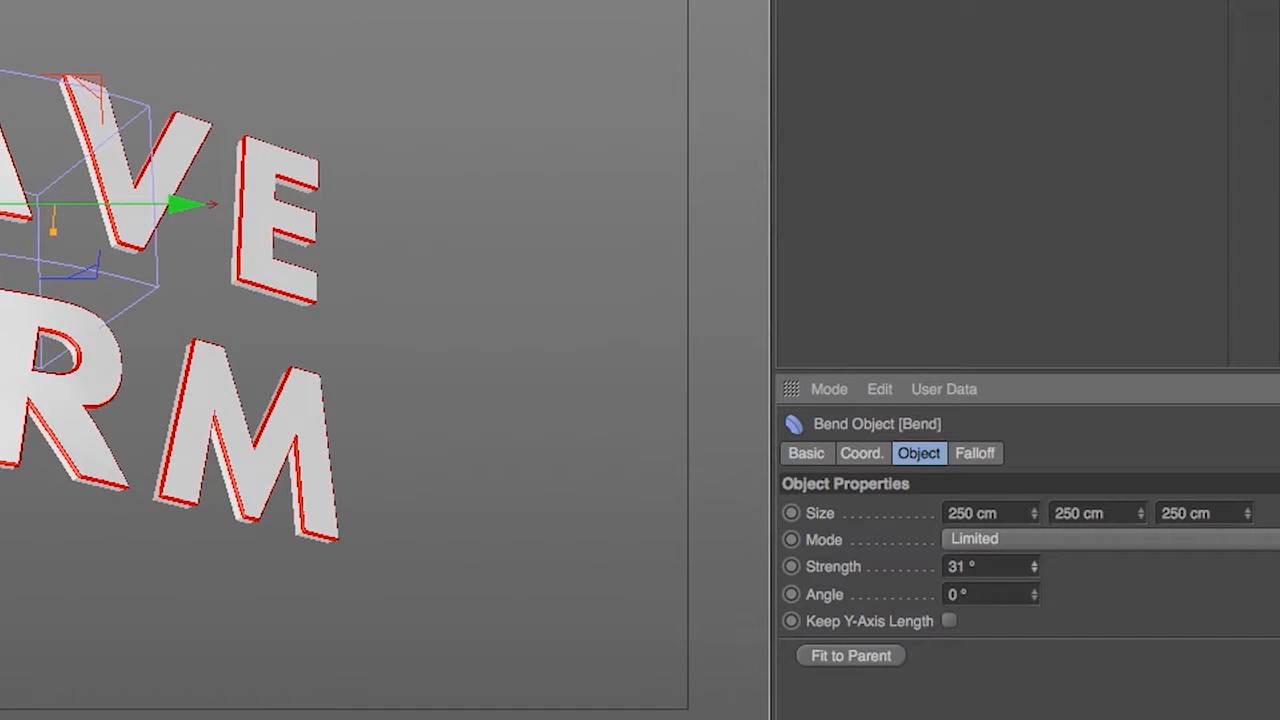
click(950, 622)
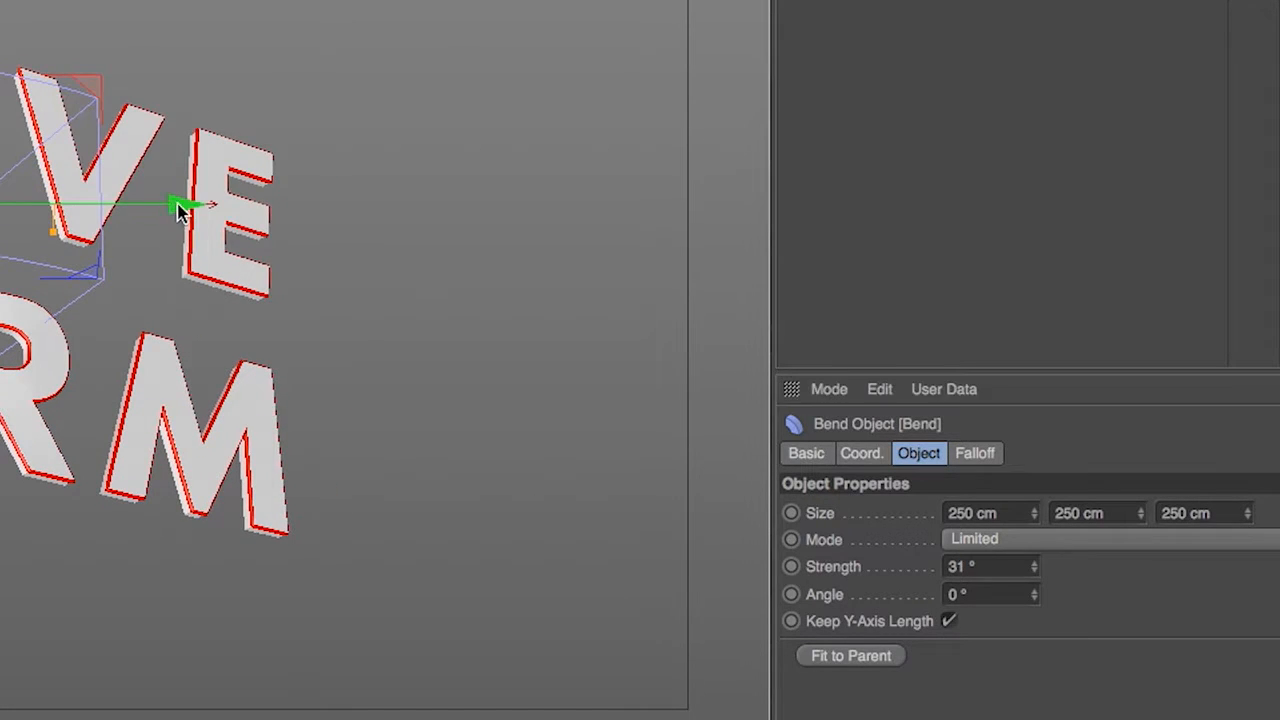
drag(177, 206, 293, 211)
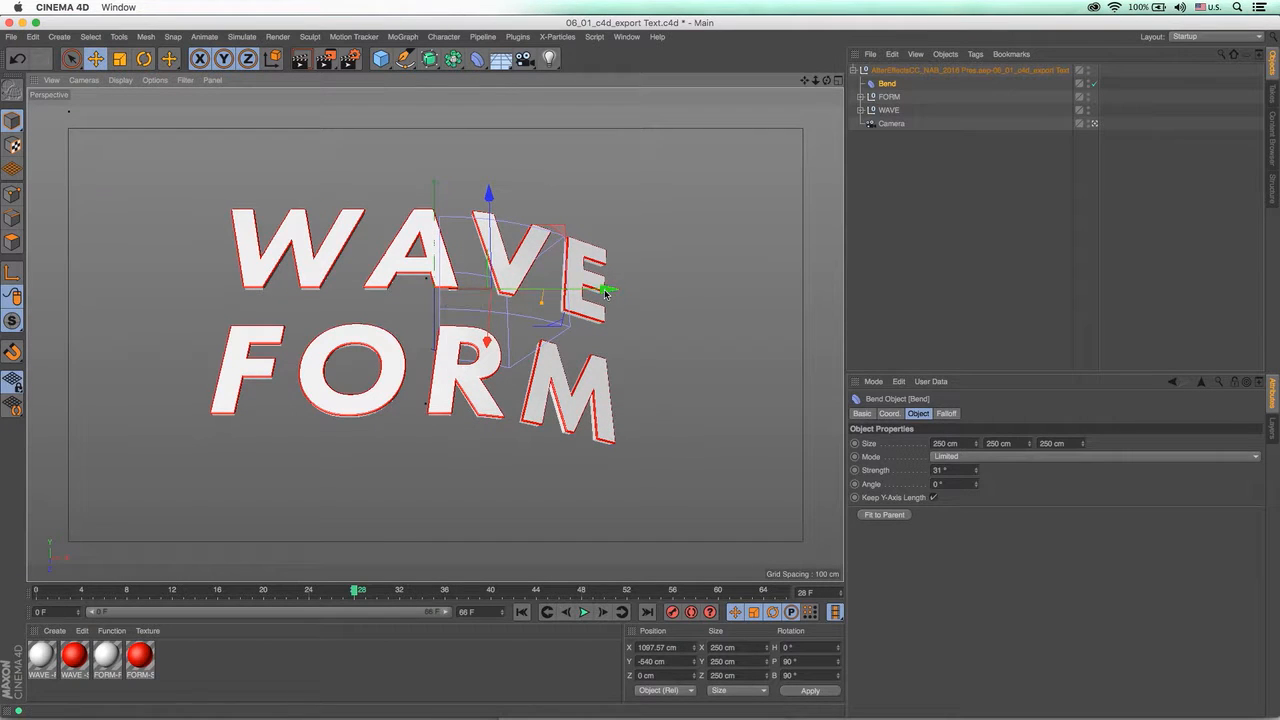
- Set the Bend deformer's mode to Unlimited and its strength to 21°
click(947, 457)
click(950, 497)
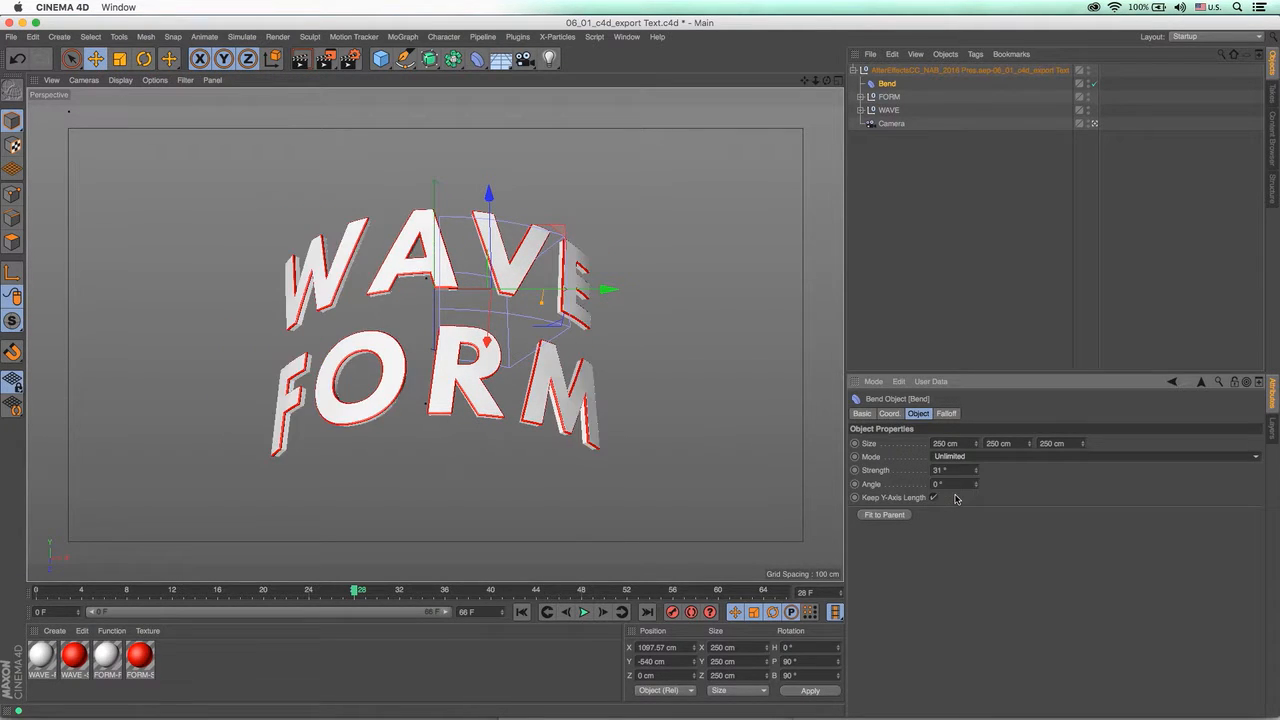
drag(975, 470, 975, 490)
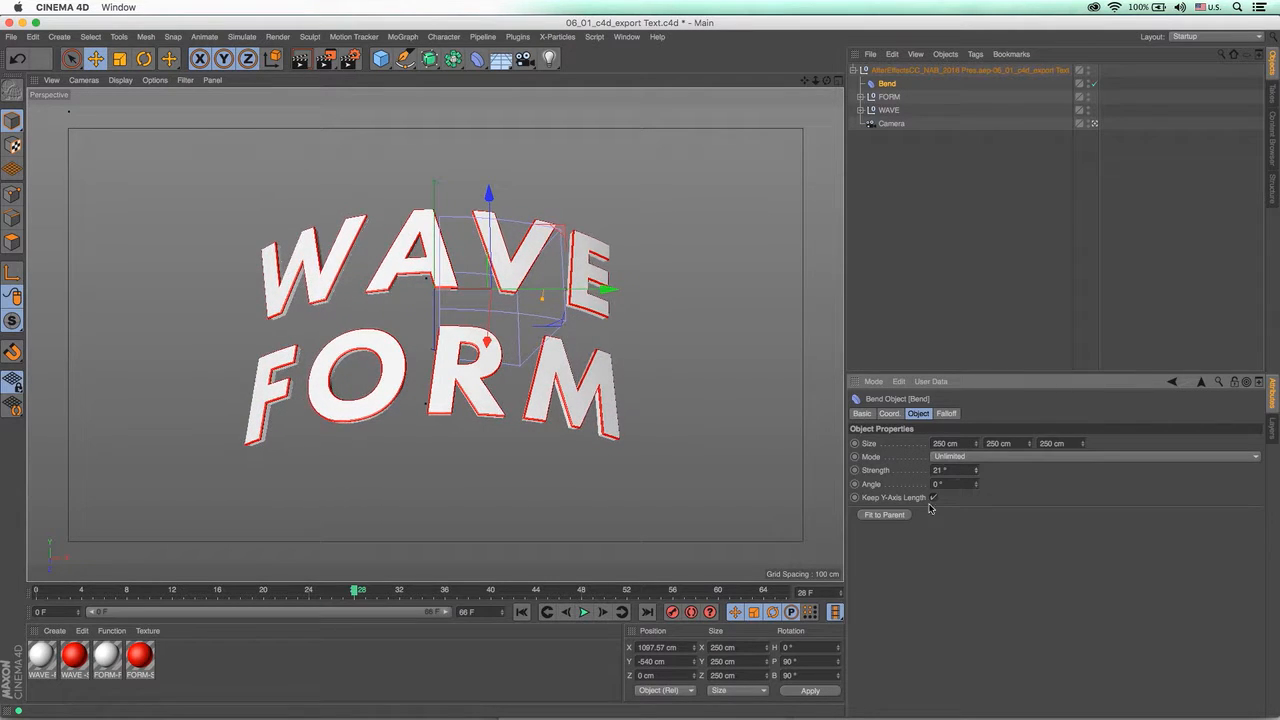
- Play the animation from frame 0 to preview the bent WAVE FORM text, stopping around frame 43
click(521, 612)
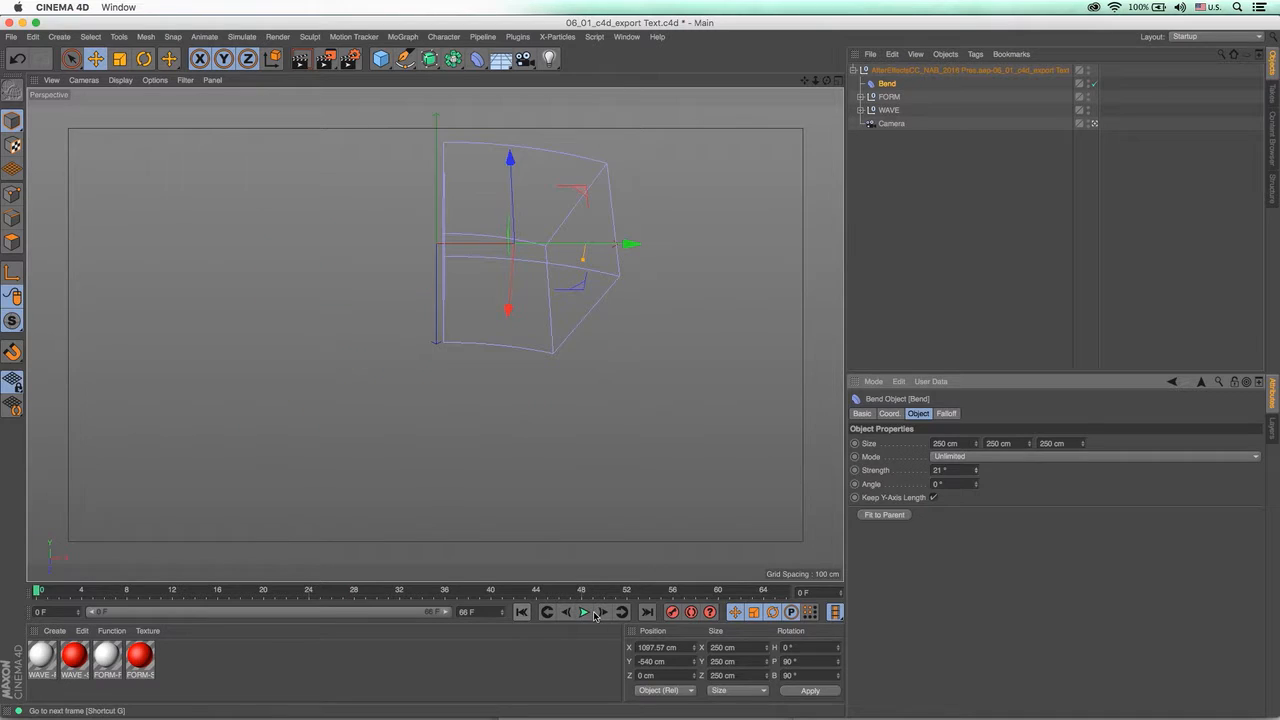
click(585, 613)
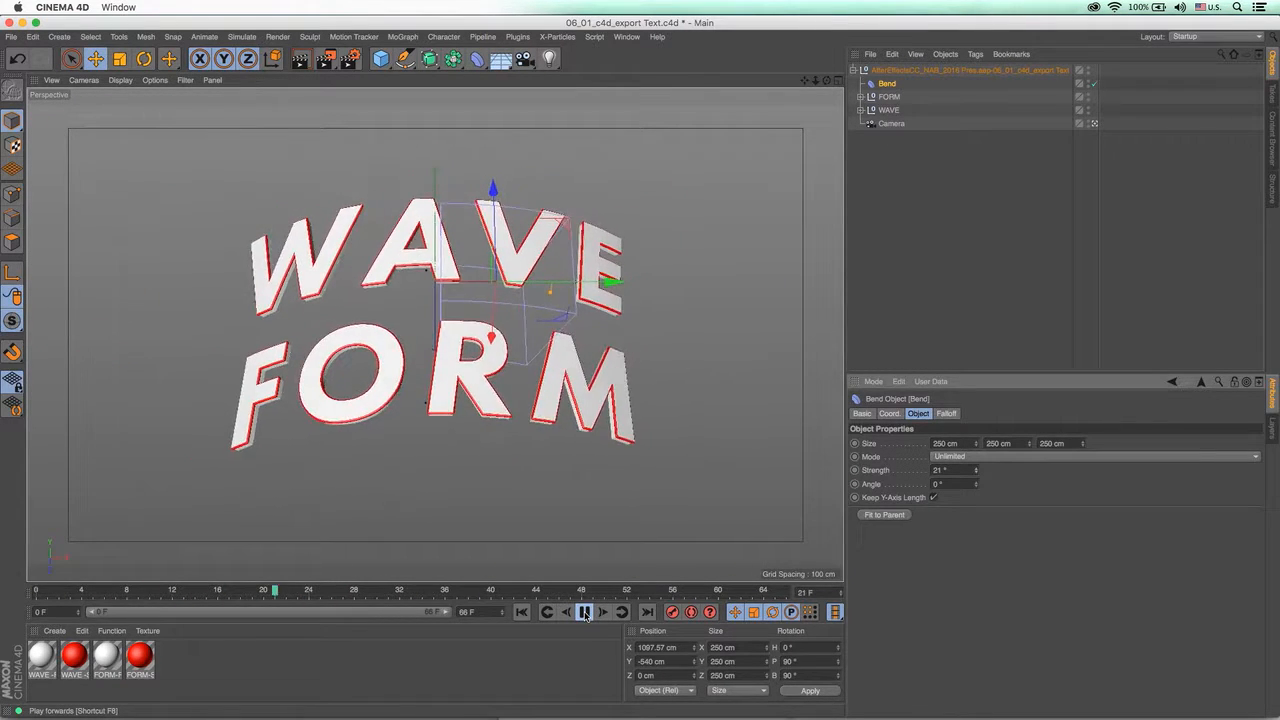
click(585, 613)
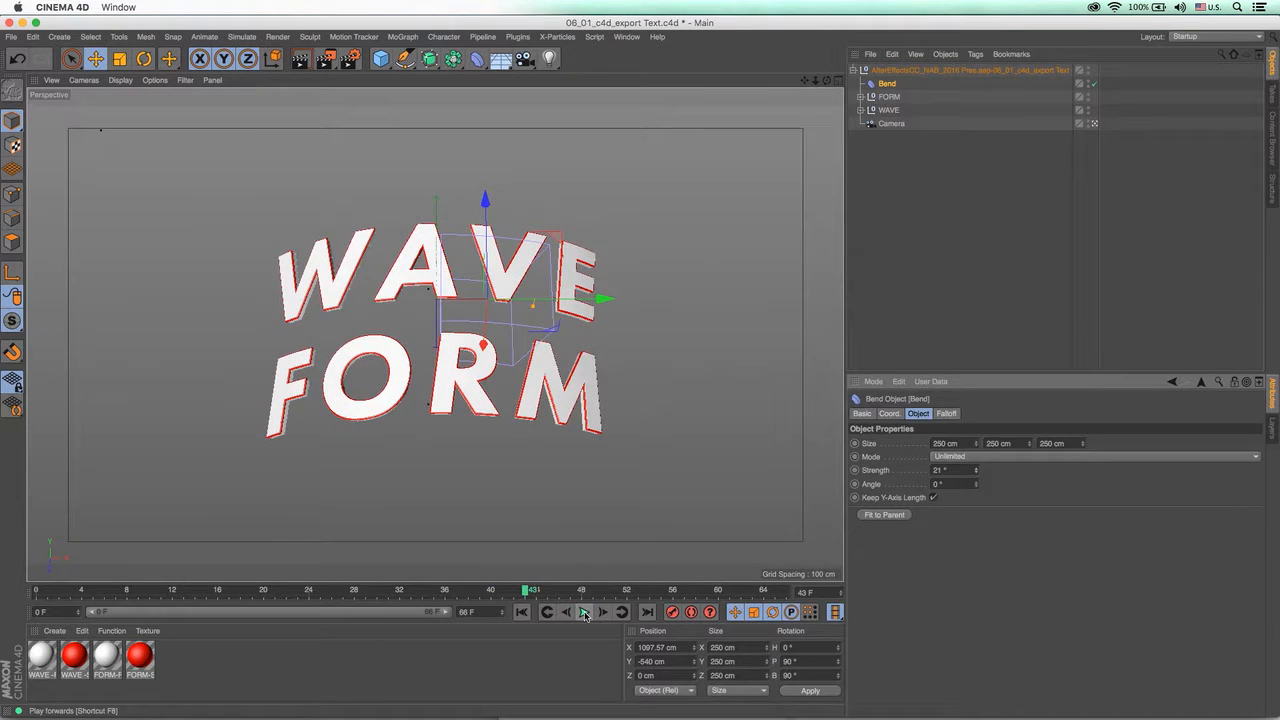